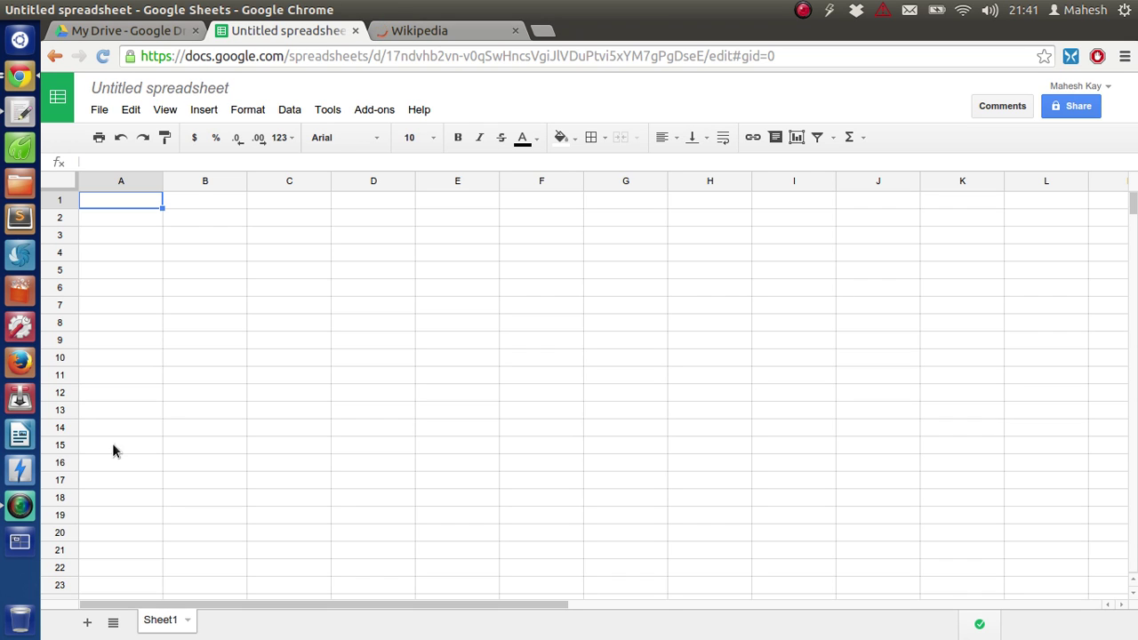
- Browse My Drive's CREATE menu of new file types, then return to the untitled spreadsheet
click(148, 34)
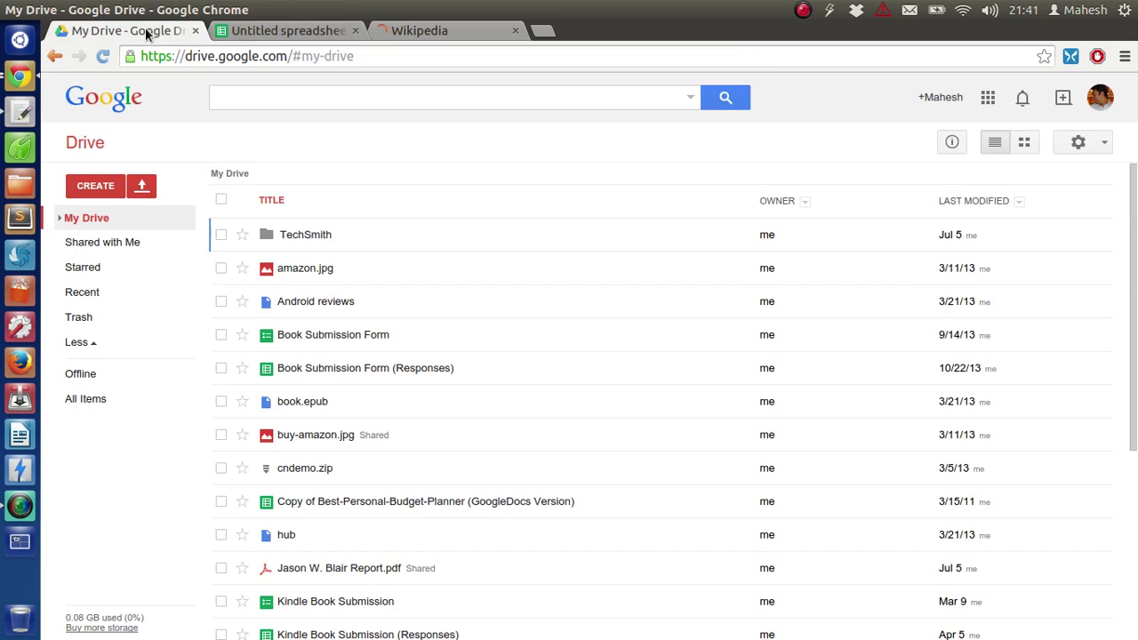
click(105, 183)
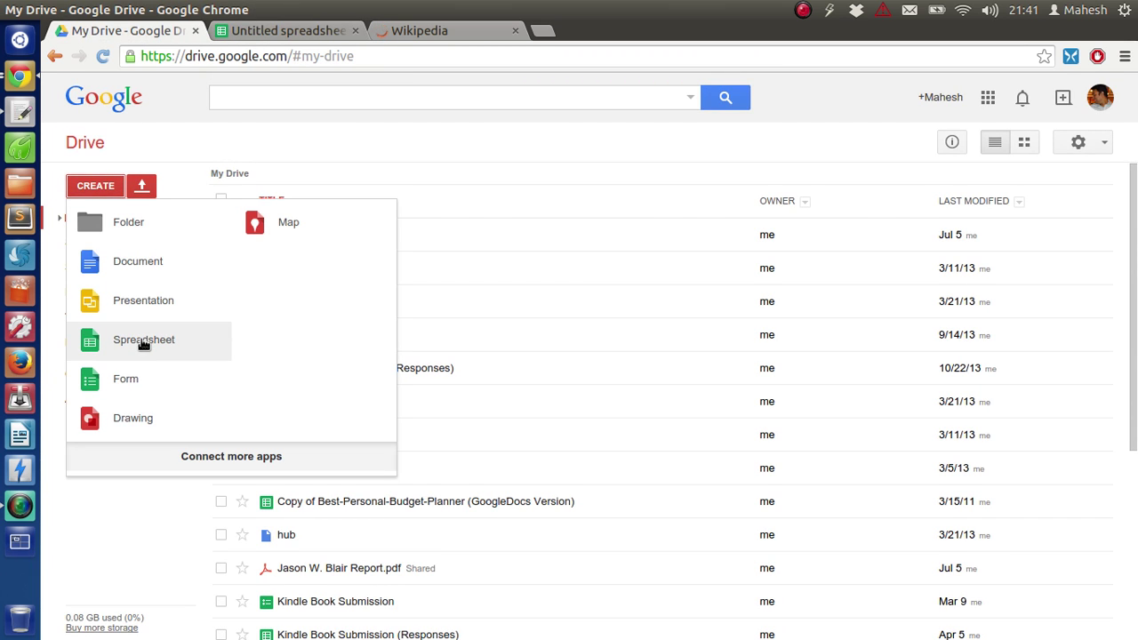
click(247, 32)
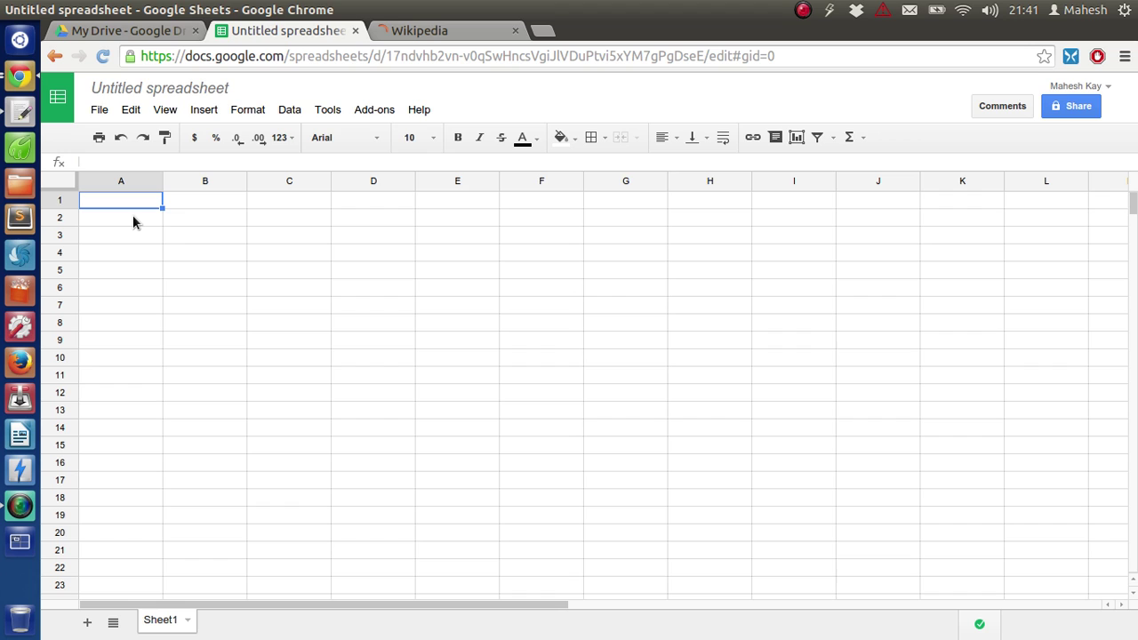
- Make cell A2 read =IMAGE( by typing =Image and accepting the autocomplete suggestion
click(134, 222)
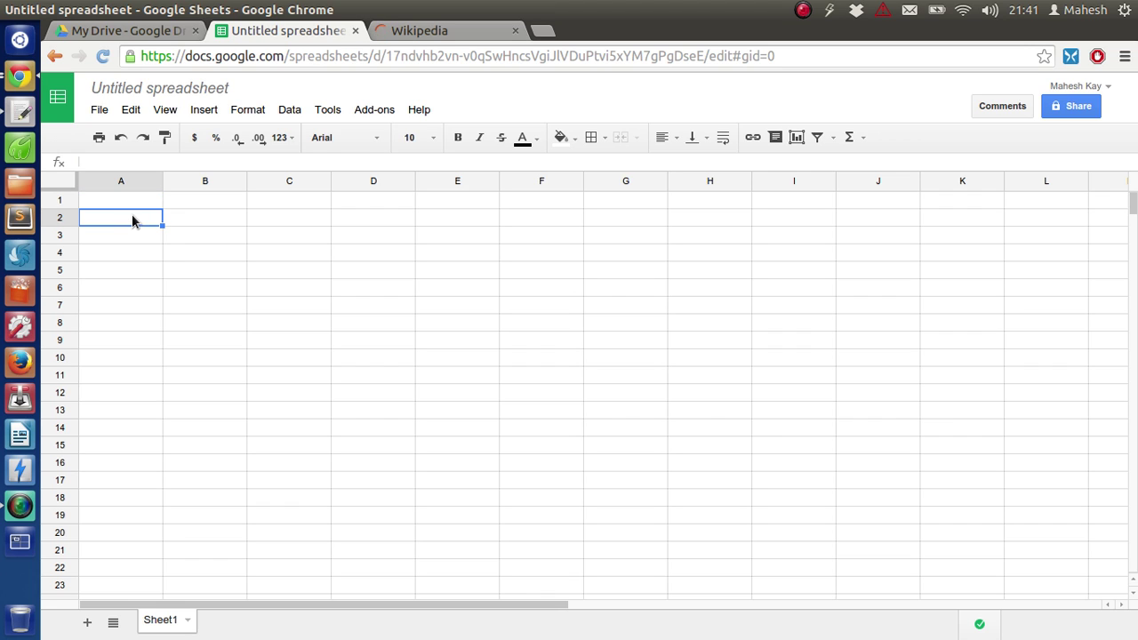
double_click(132, 218)
text(=)
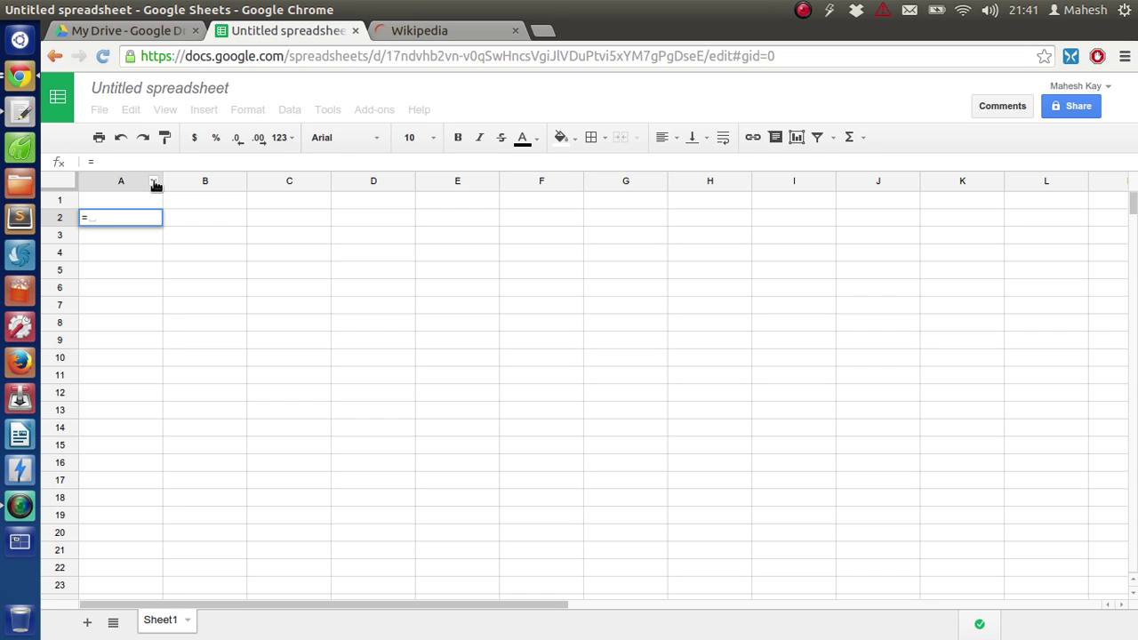
text(I)
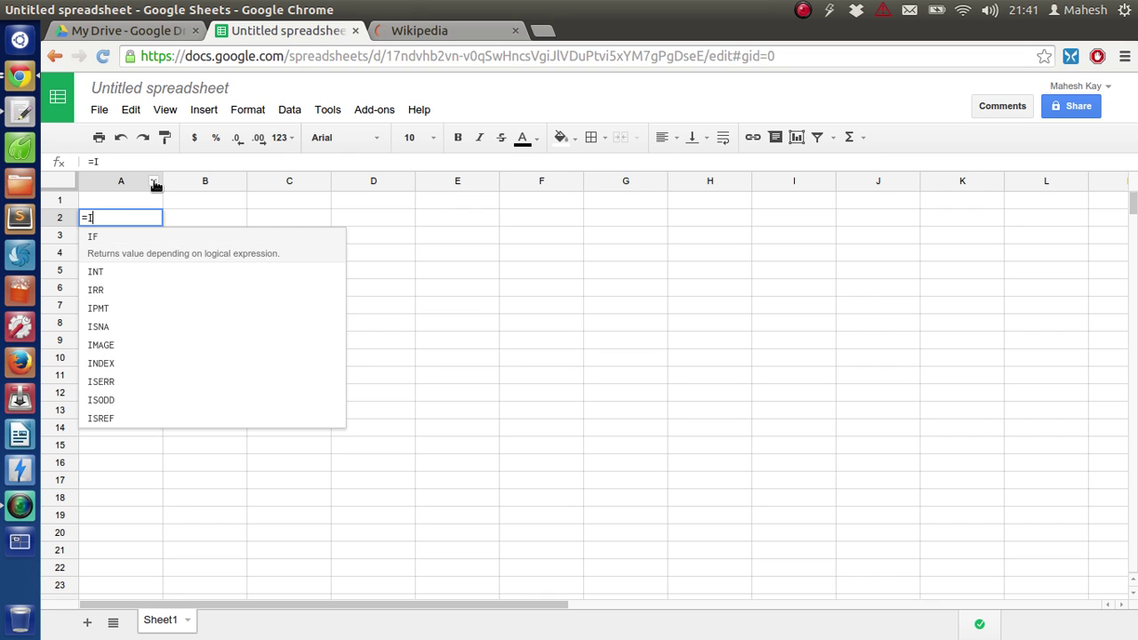
text(mage)
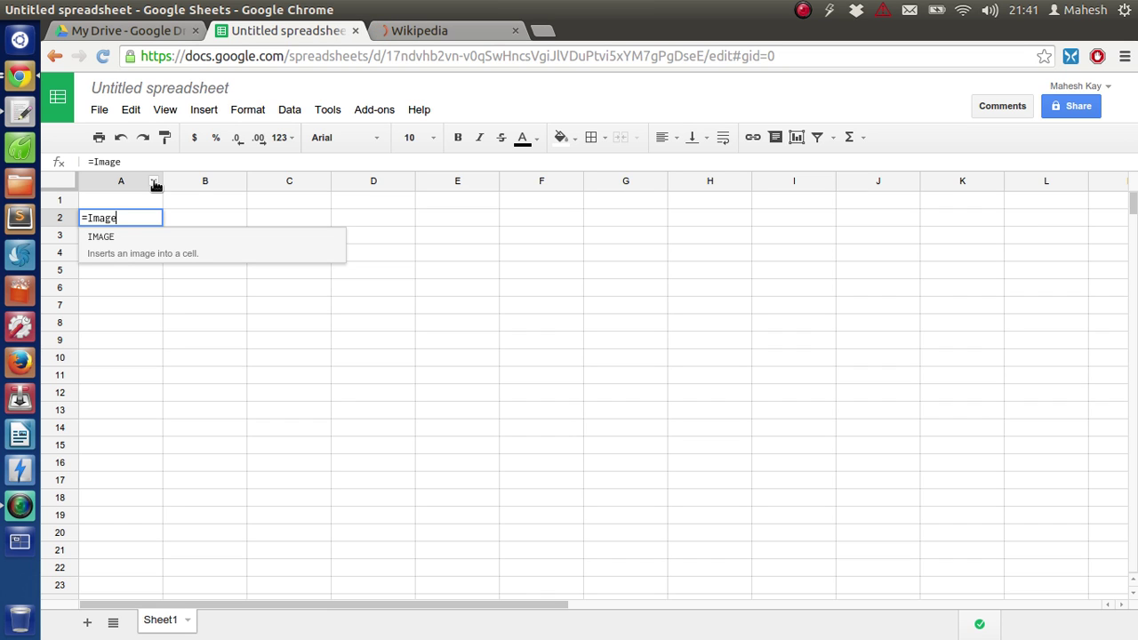
click(176, 234)
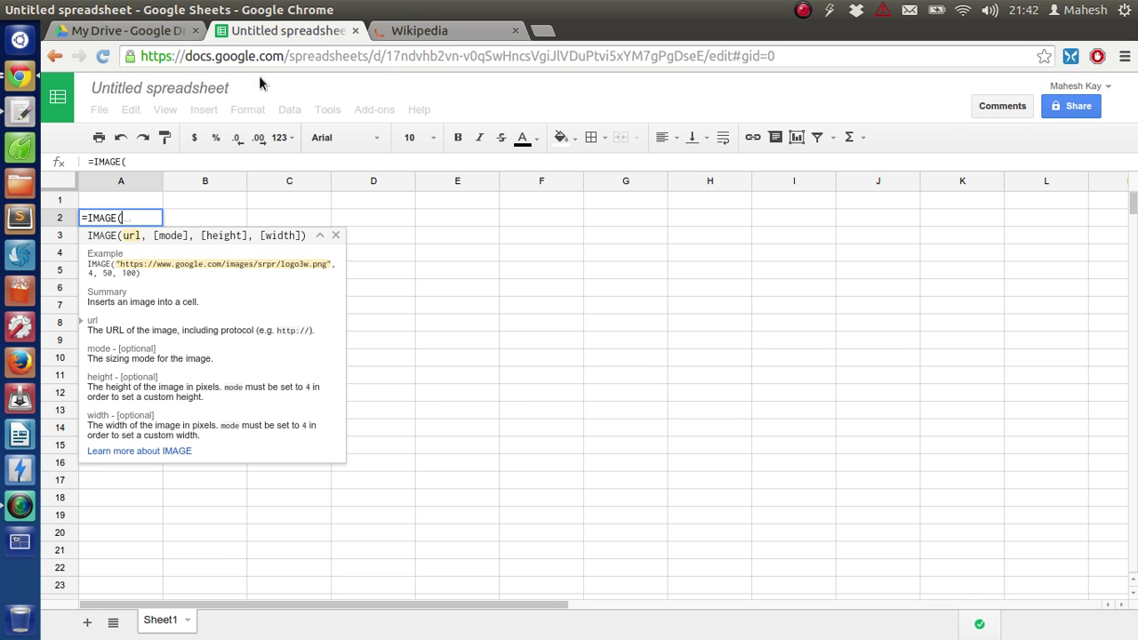
- Go from the Wikipedia portal tab to the English Wikipedia main page
click(419, 30)
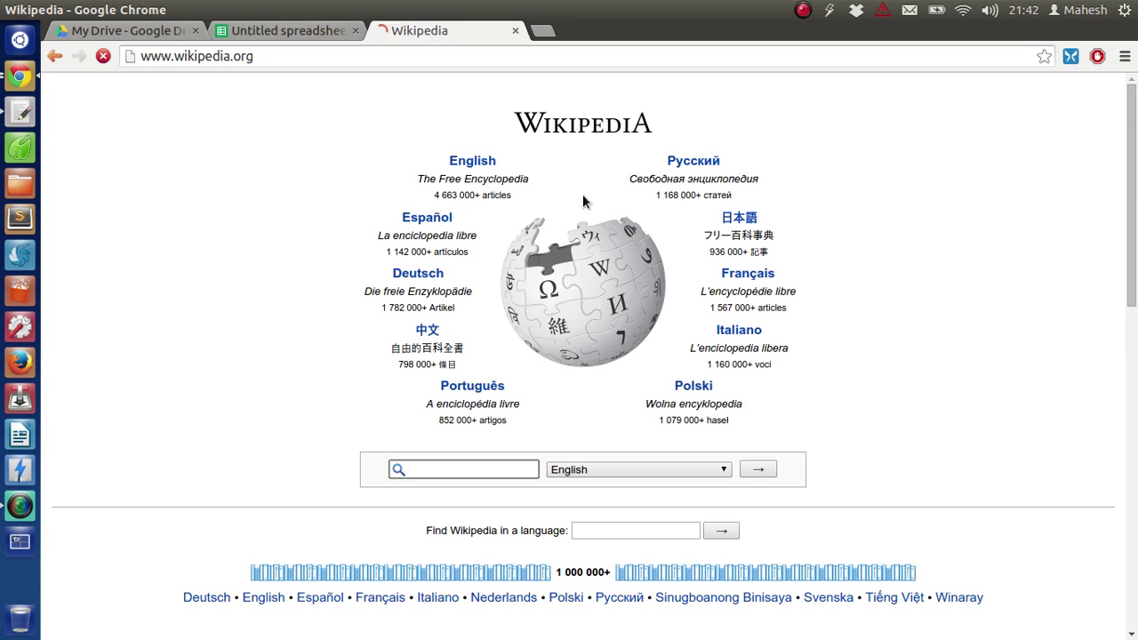
right_click(579, 253)
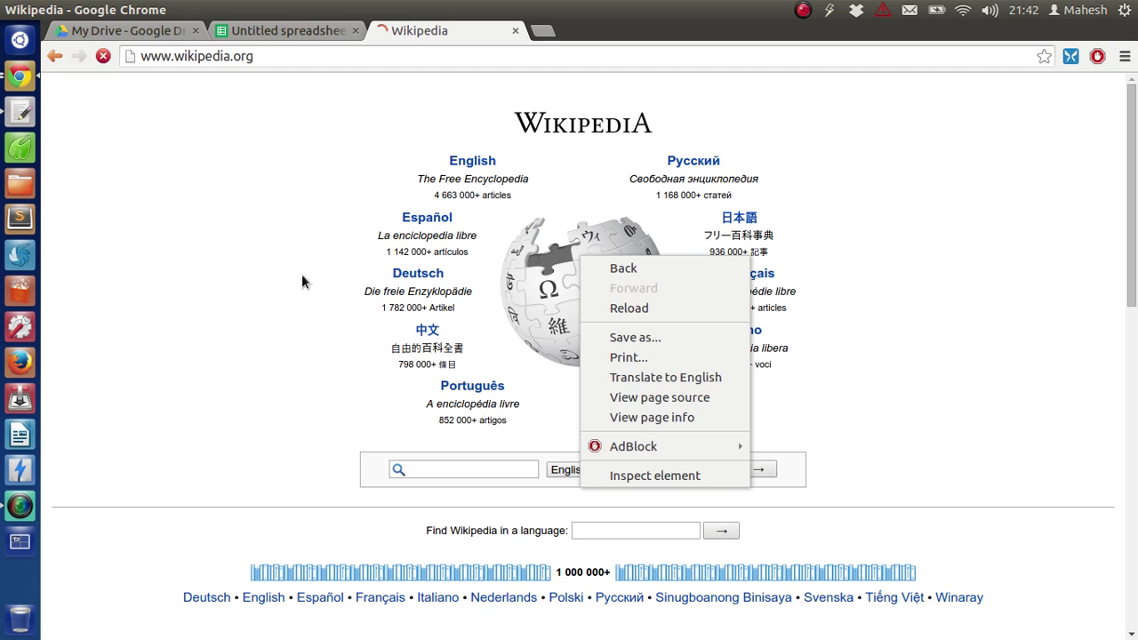
click(553, 290)
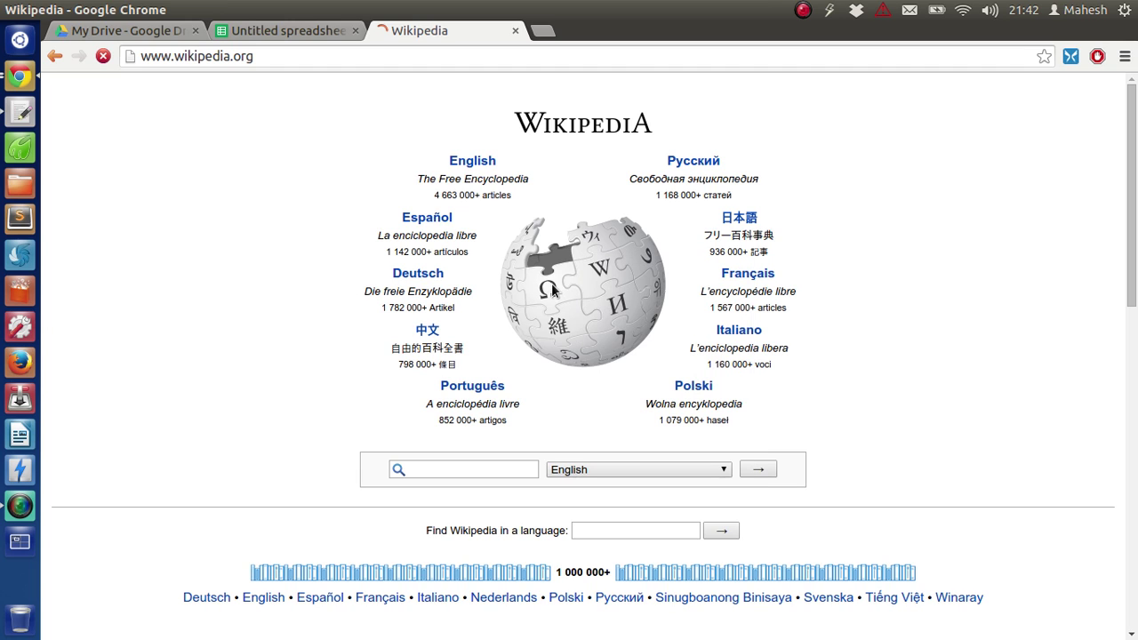
click(487, 162)
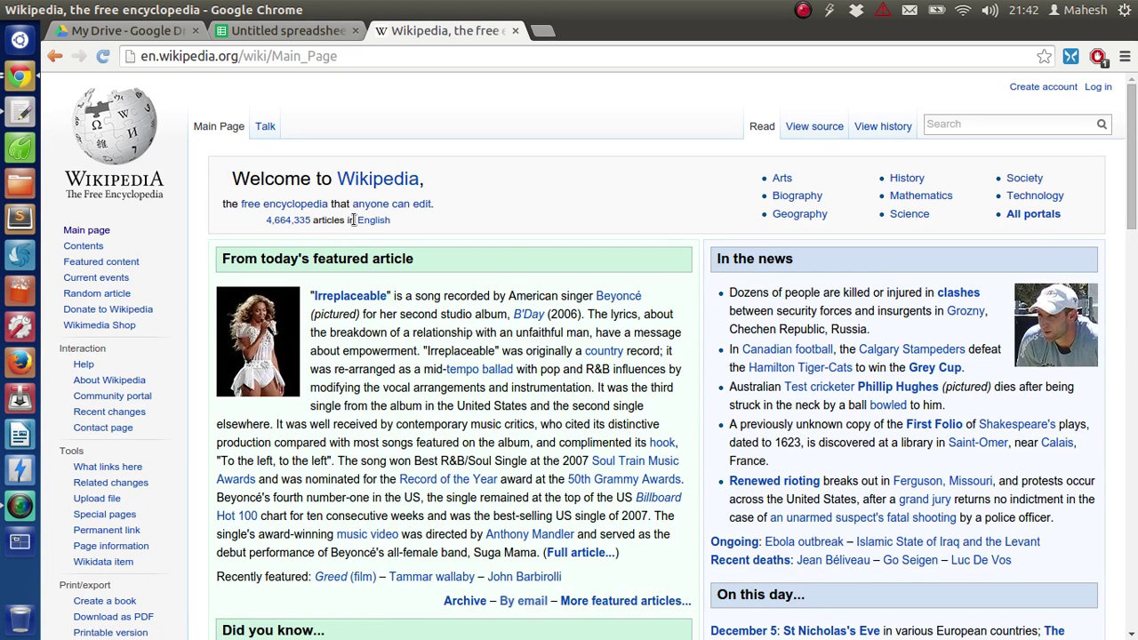
- Inspect the Wikipedia logo's markup in DevTools, then close the inspection panel
right_click(122, 131)
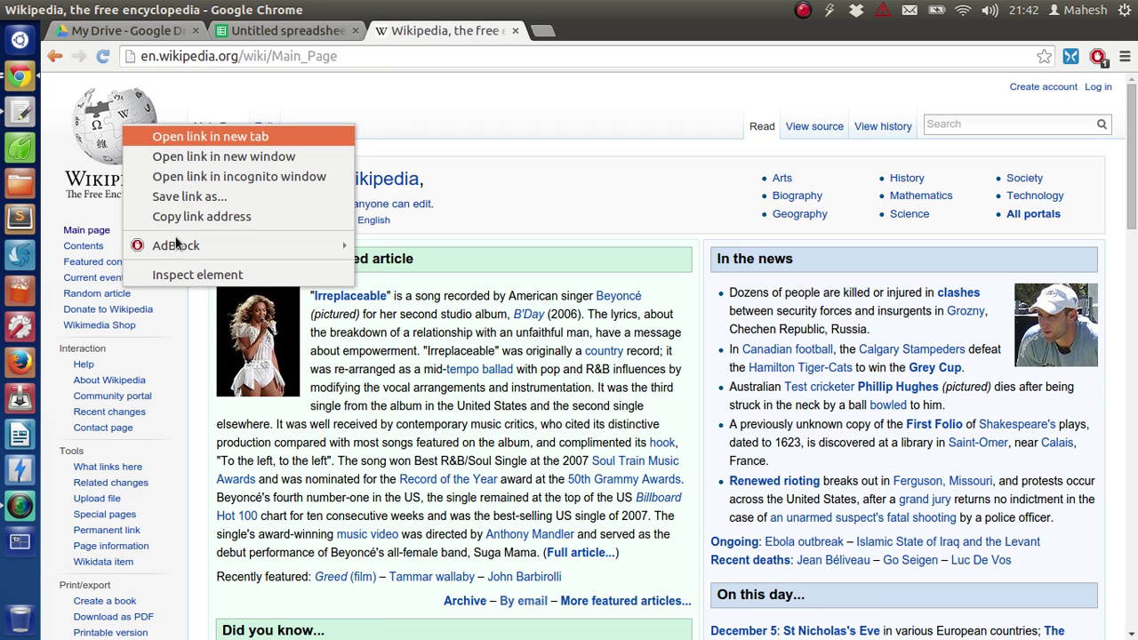
click(440, 176)
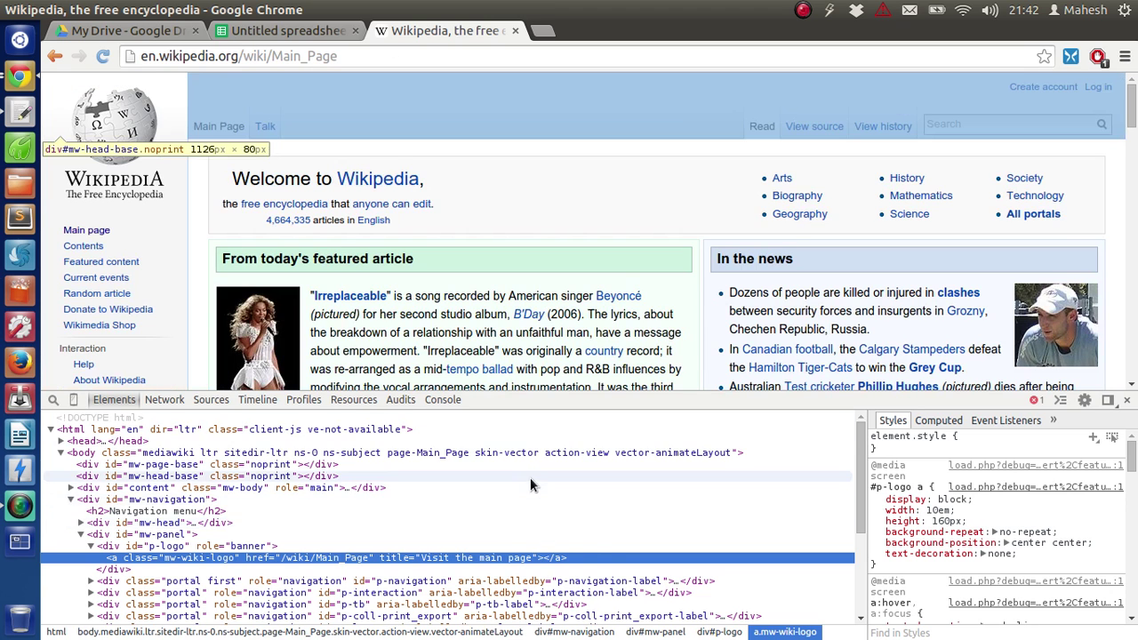
scroll(529, 484, down, 1)
scroll(528, 481, down, 2)
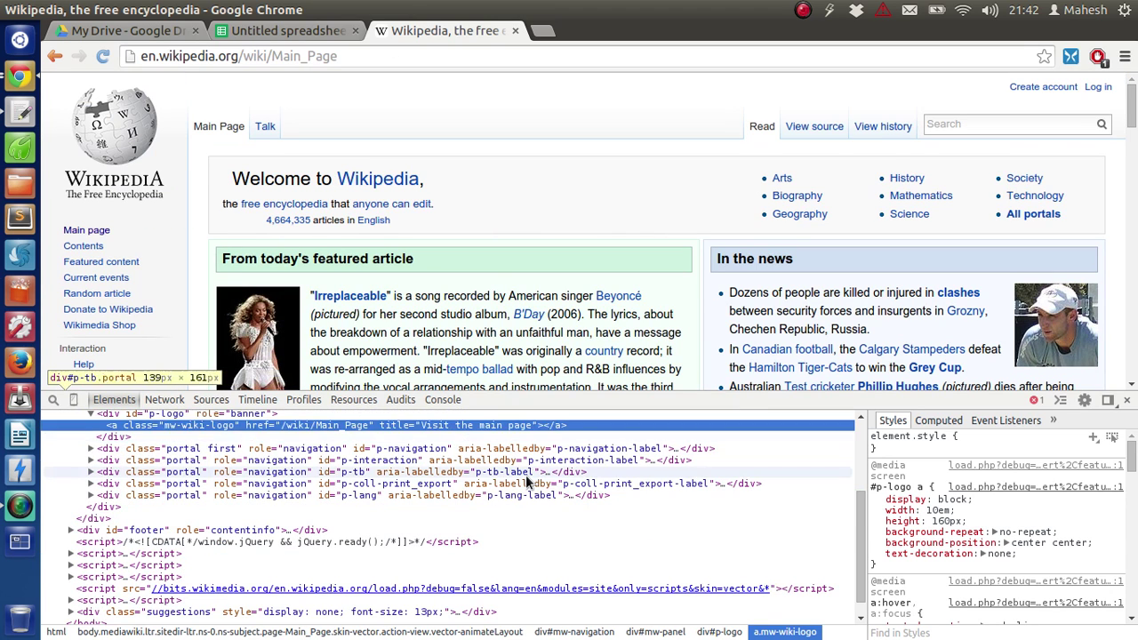
scroll(525, 480, down, 1)
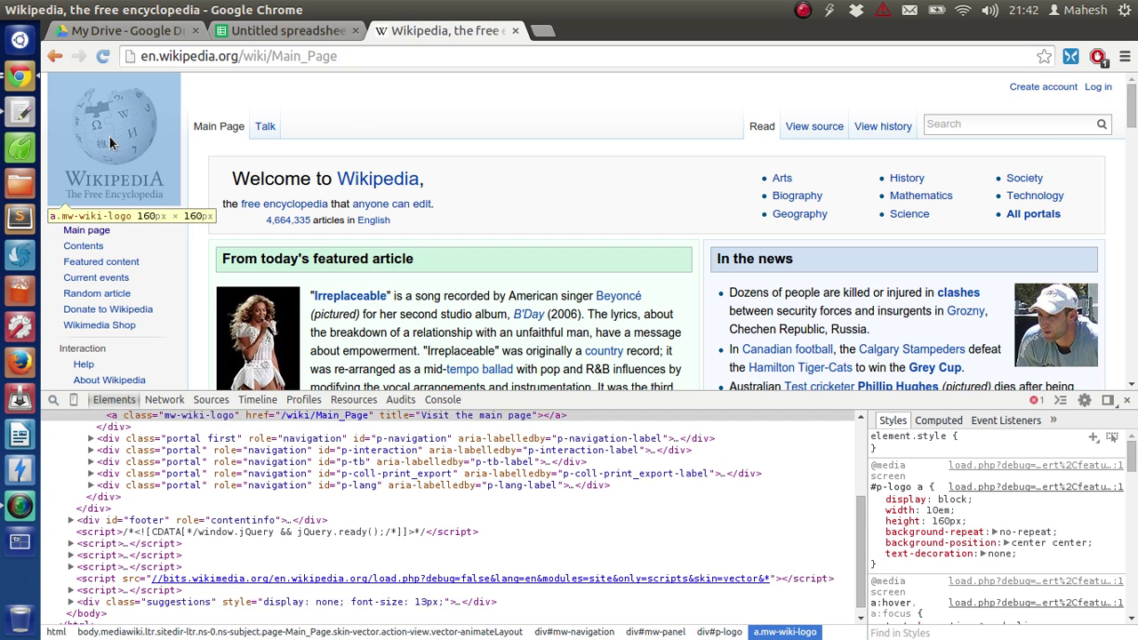
scroll(307, 486, up, 3)
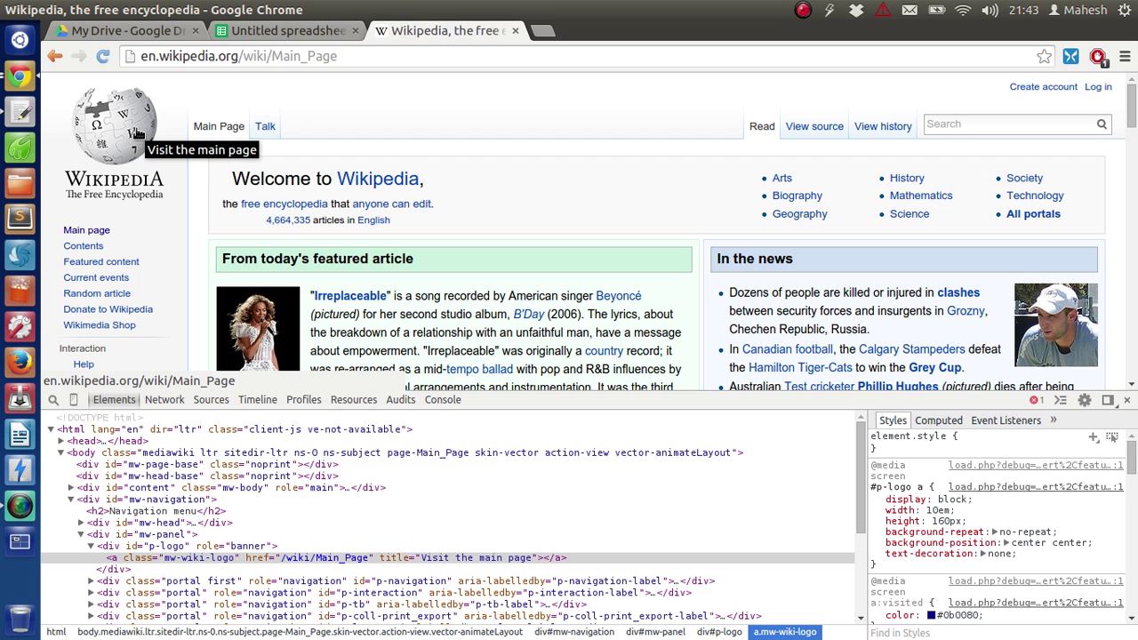
key(F12)
- Copy the Did you know toad picture's image URL and return to the spreadsheet
scroll(338, 119, down, 10)
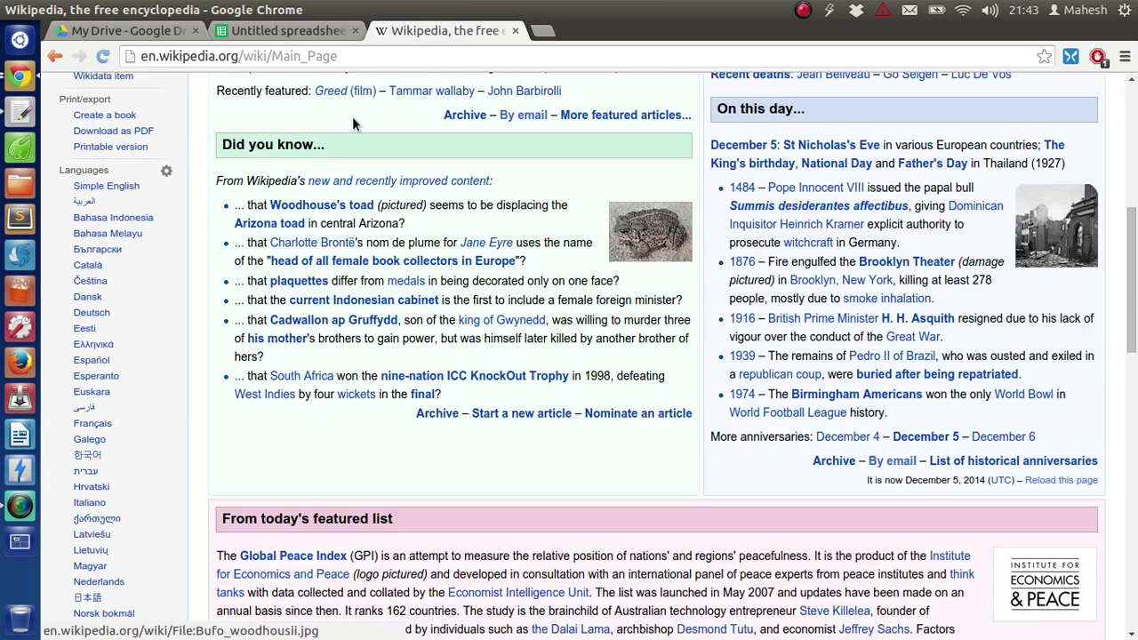
right_click(652, 242)
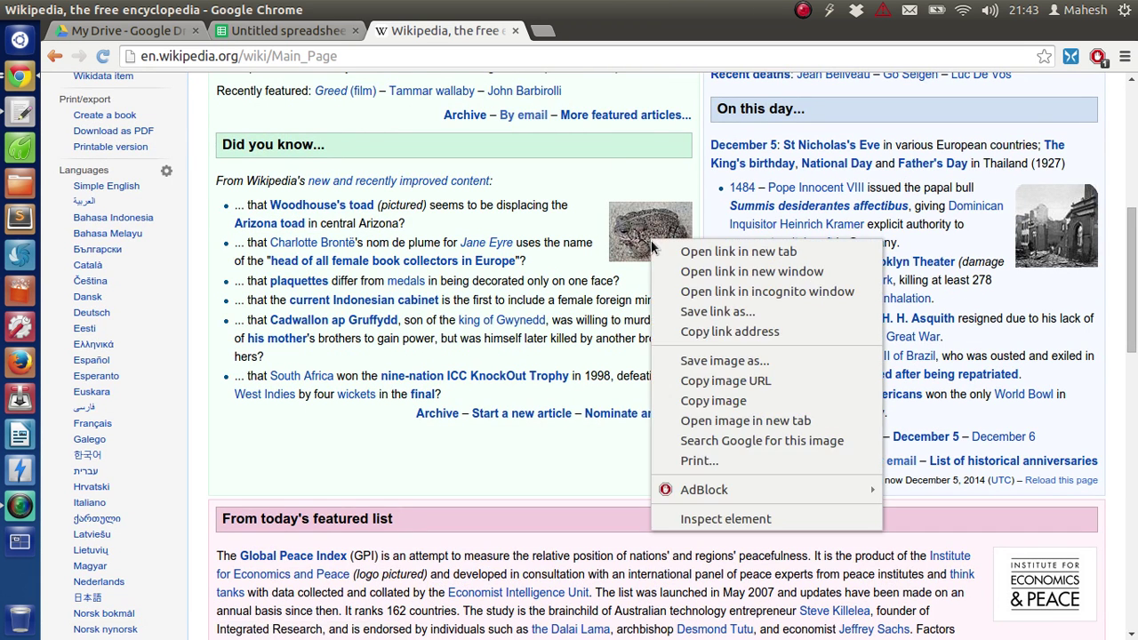
click(672, 378)
click(246, 35)
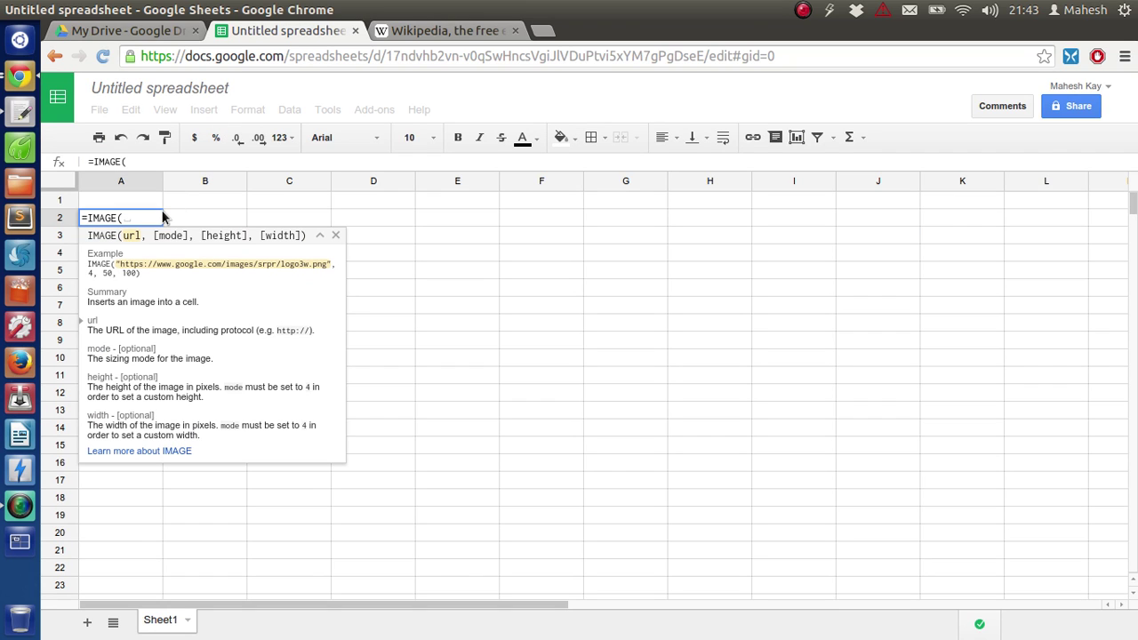
- Add the pasted toad image URL, in quotes and followed by a comma, to A2's formula
text(")
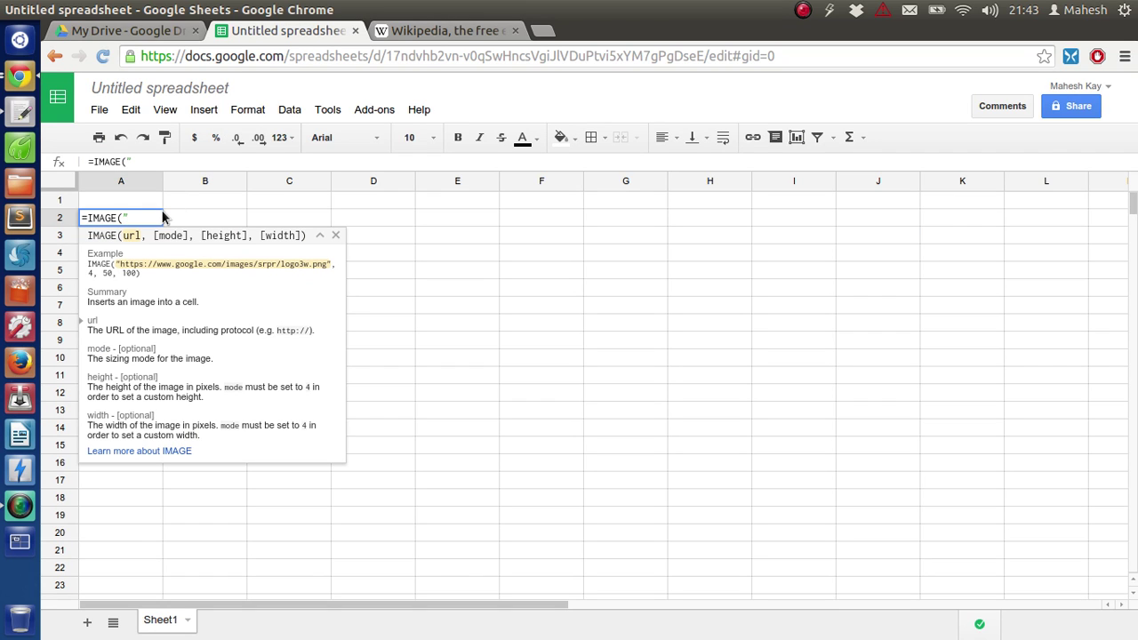
key(ctrl+v)
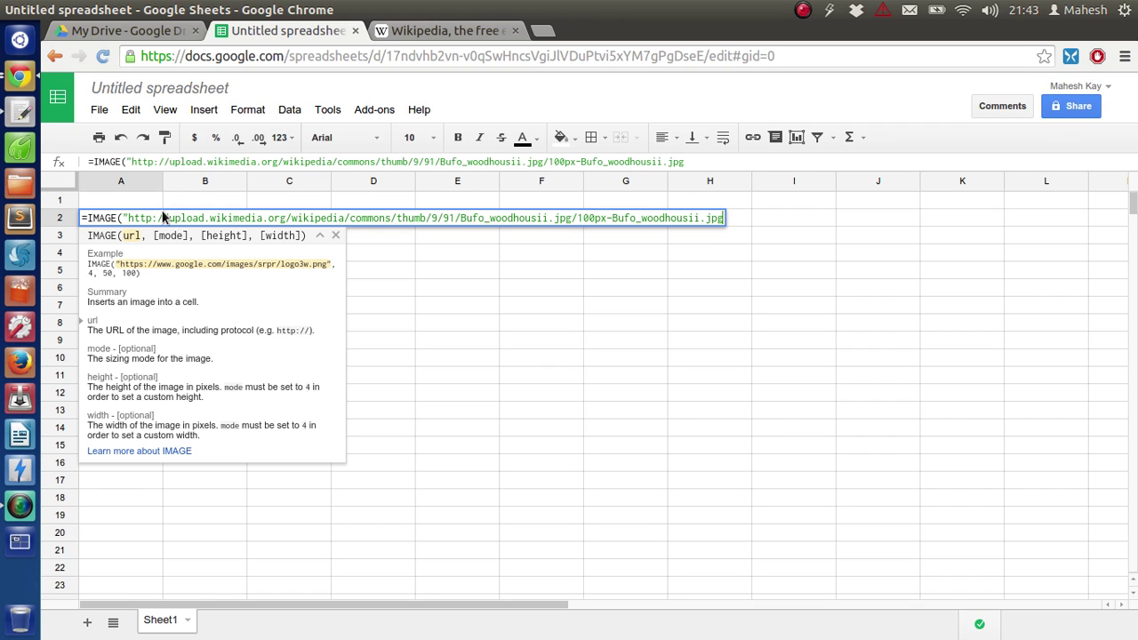
text(")
text(,)
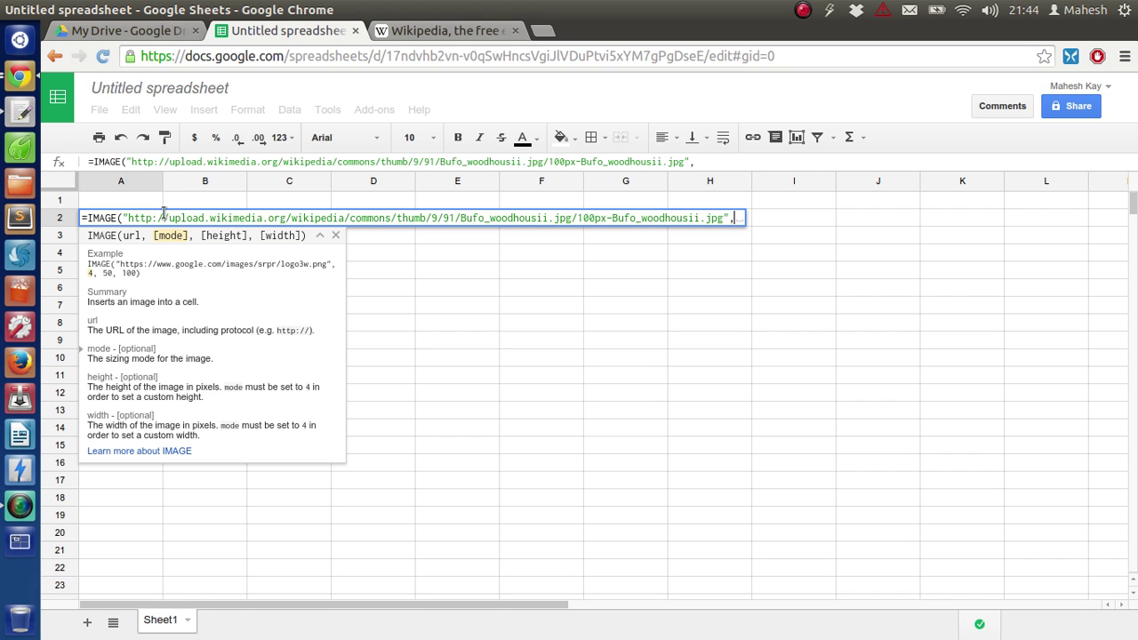
- Finish A2's formula with mode 1 so the toad shows, then compare against Wikipedia
text(1)
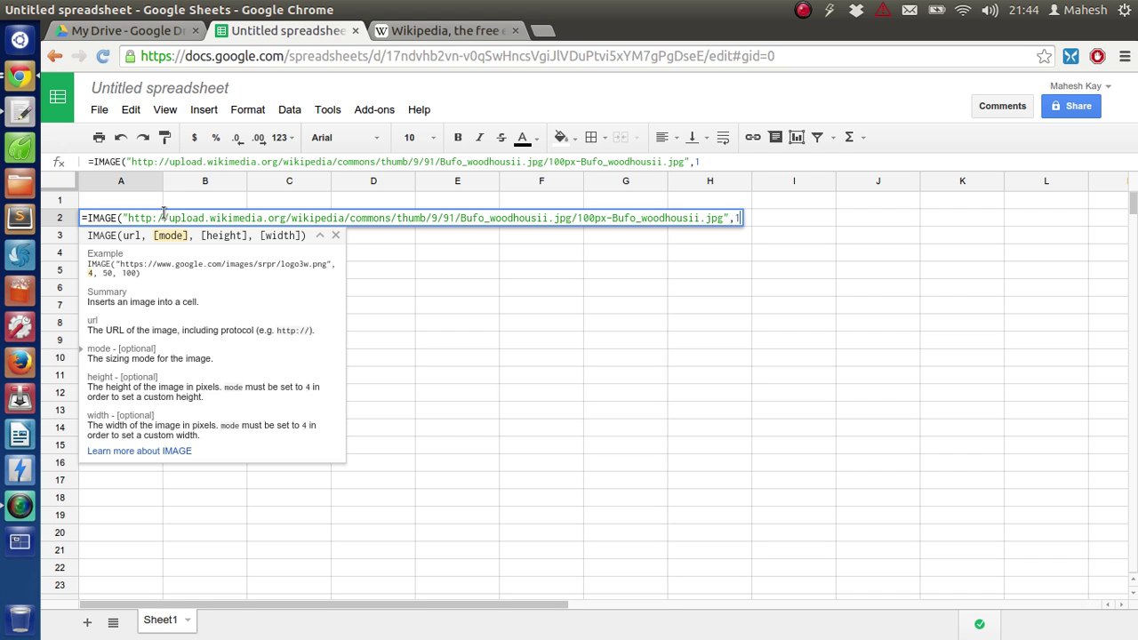
text())
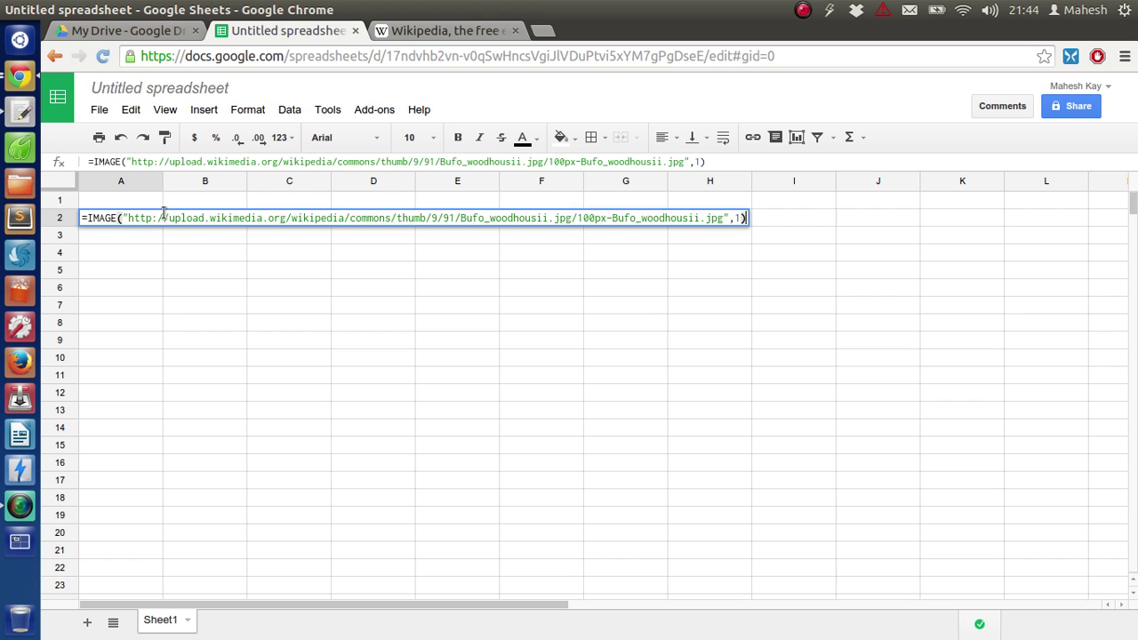
key(Return)
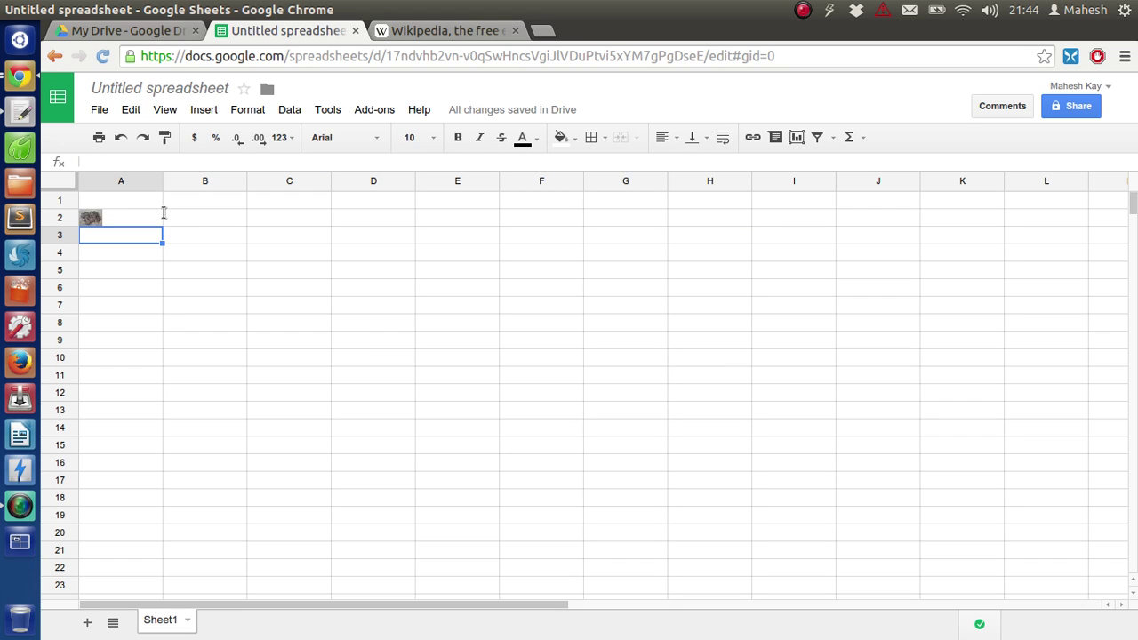
click(102, 219)
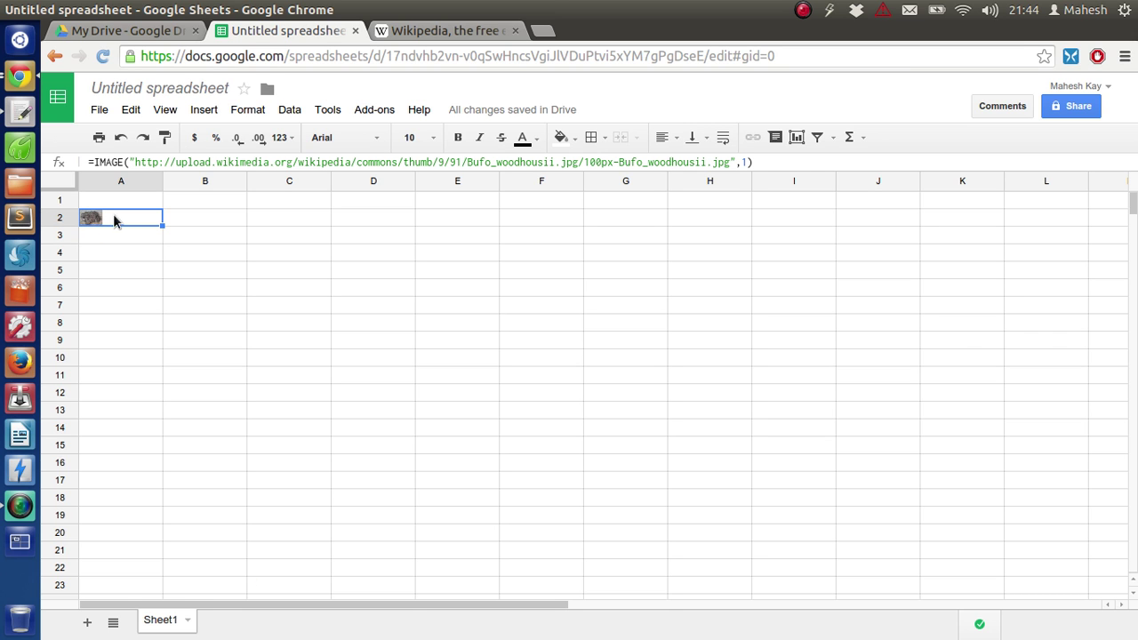
click(417, 32)
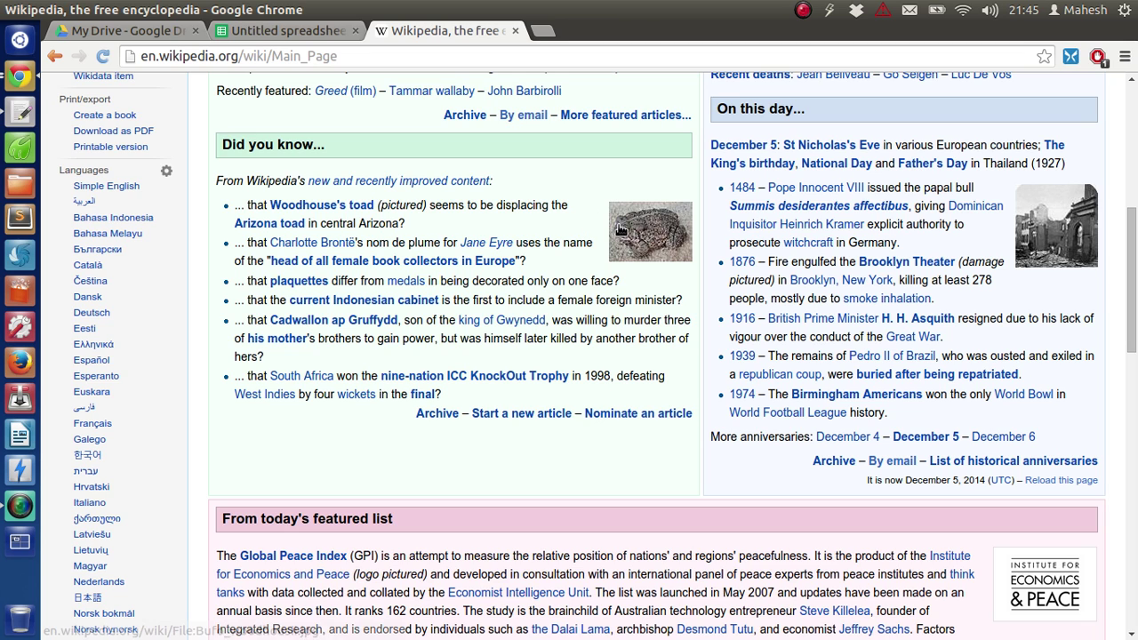
click(297, 33)
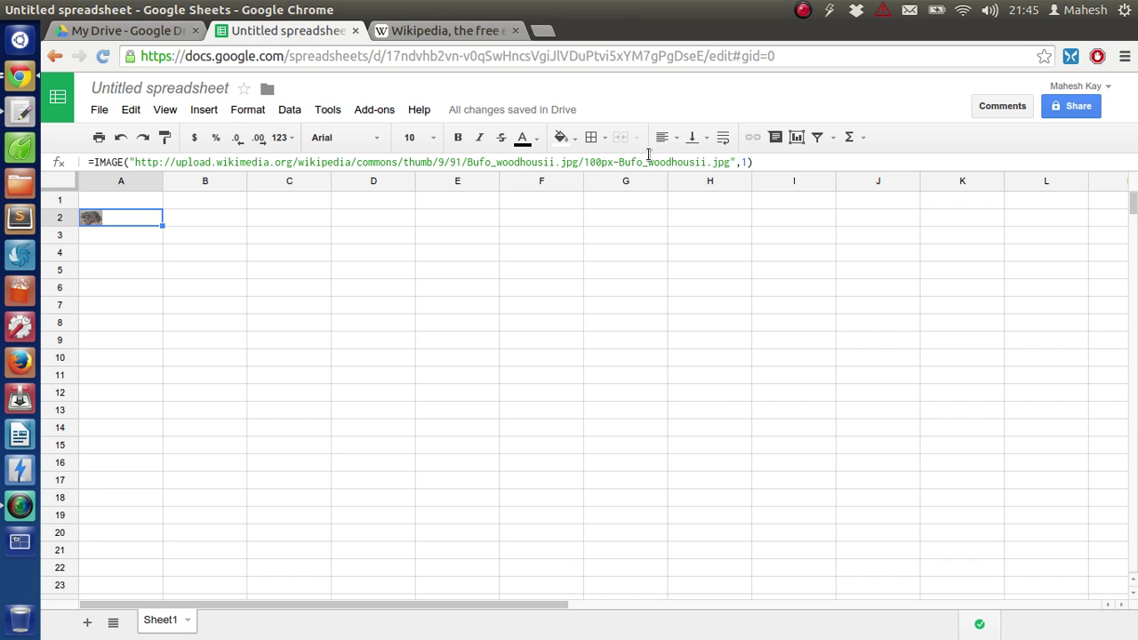
- Change A2's IMAGE sizing mode to 2, then to 3
click(745, 162)
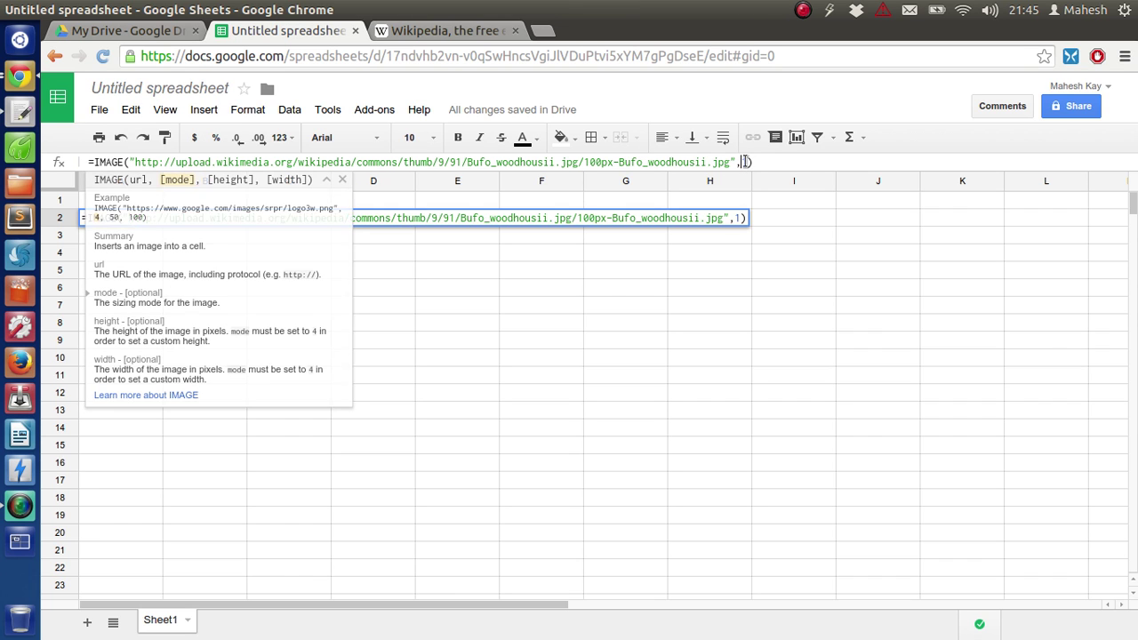
text(1)
text(2)
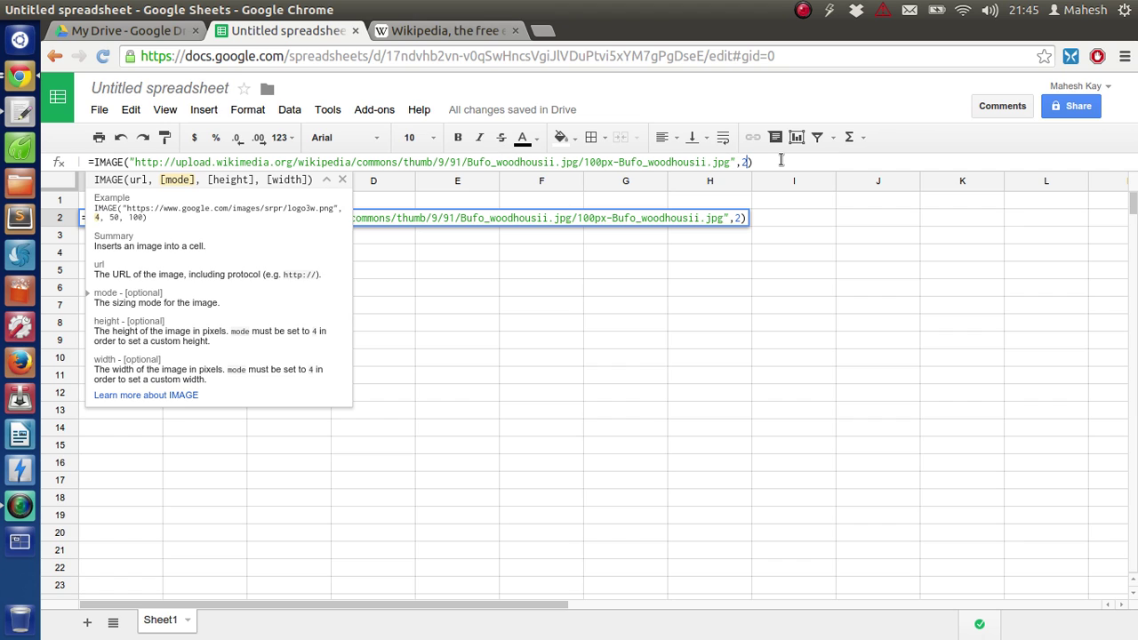
key(Return)
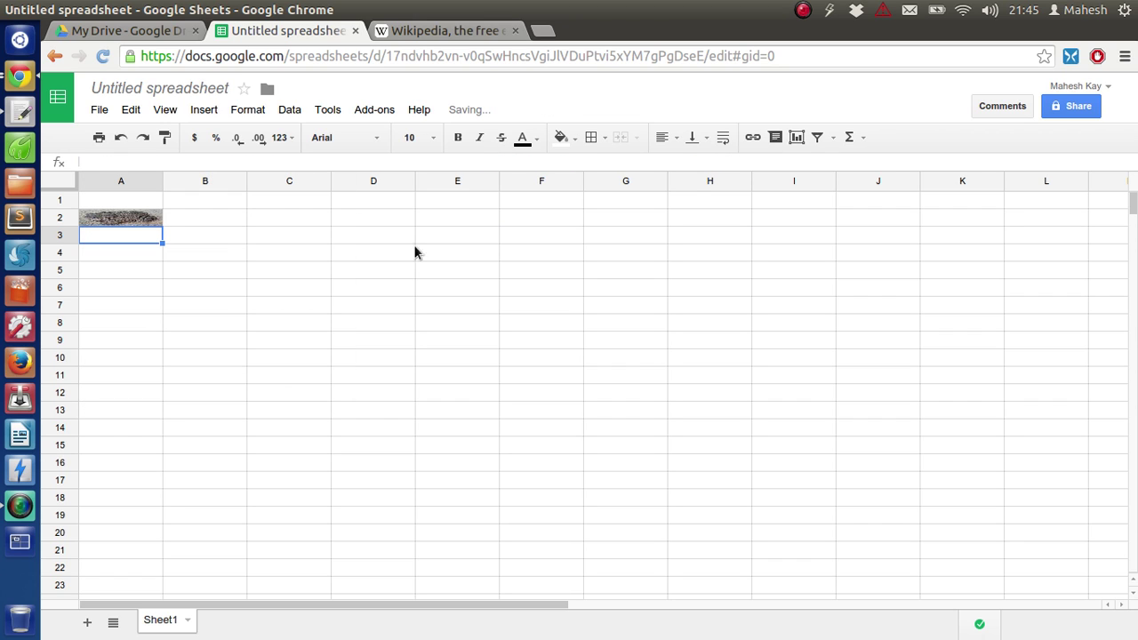
click(113, 224)
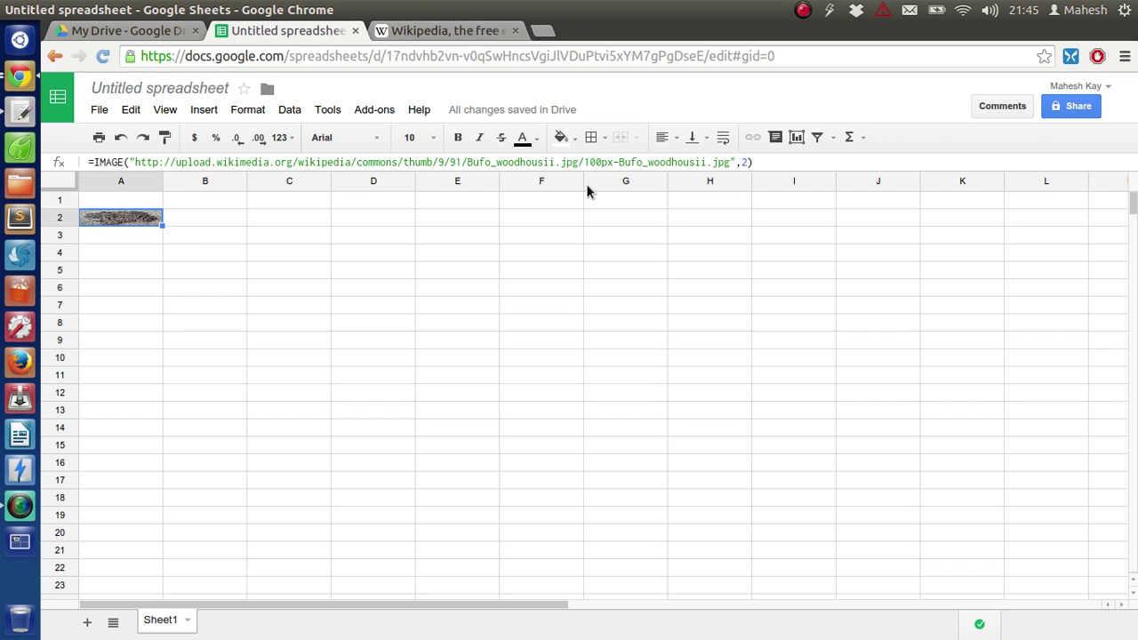
click(747, 162)
text(3)
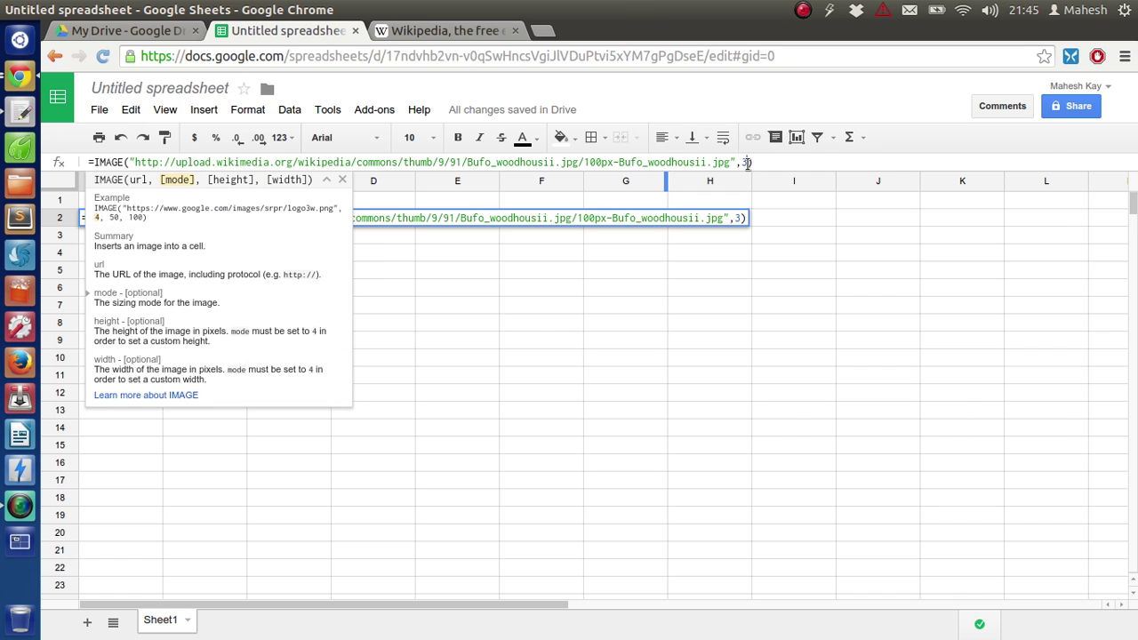
key(Return)
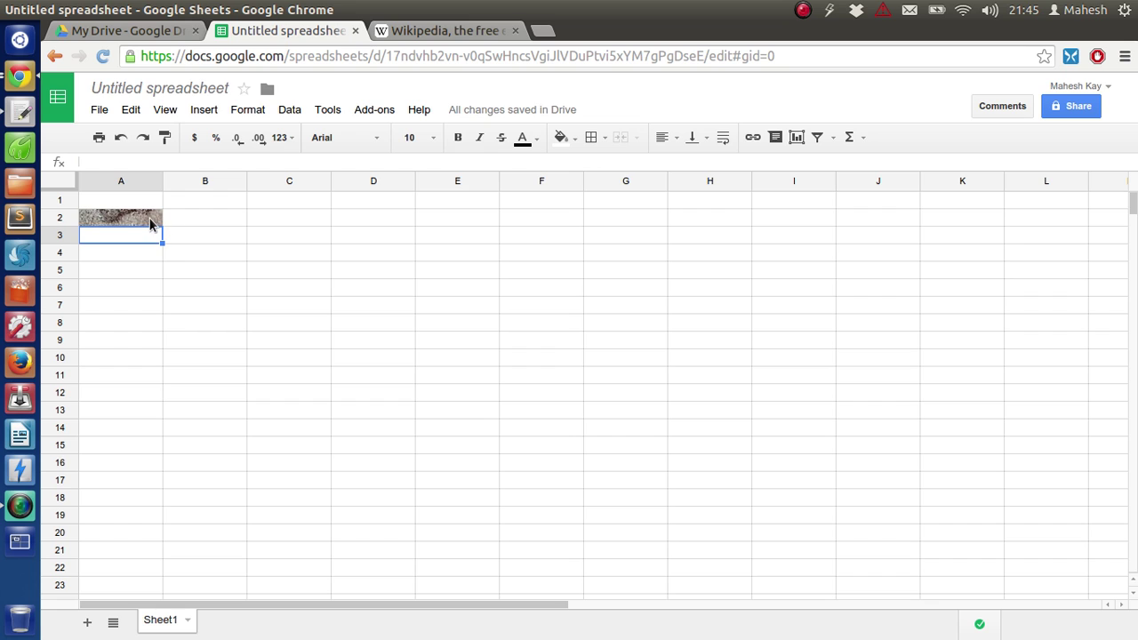
- Fill A2's image formula down into A3, then delete the duplicate from A3
click(156, 222)
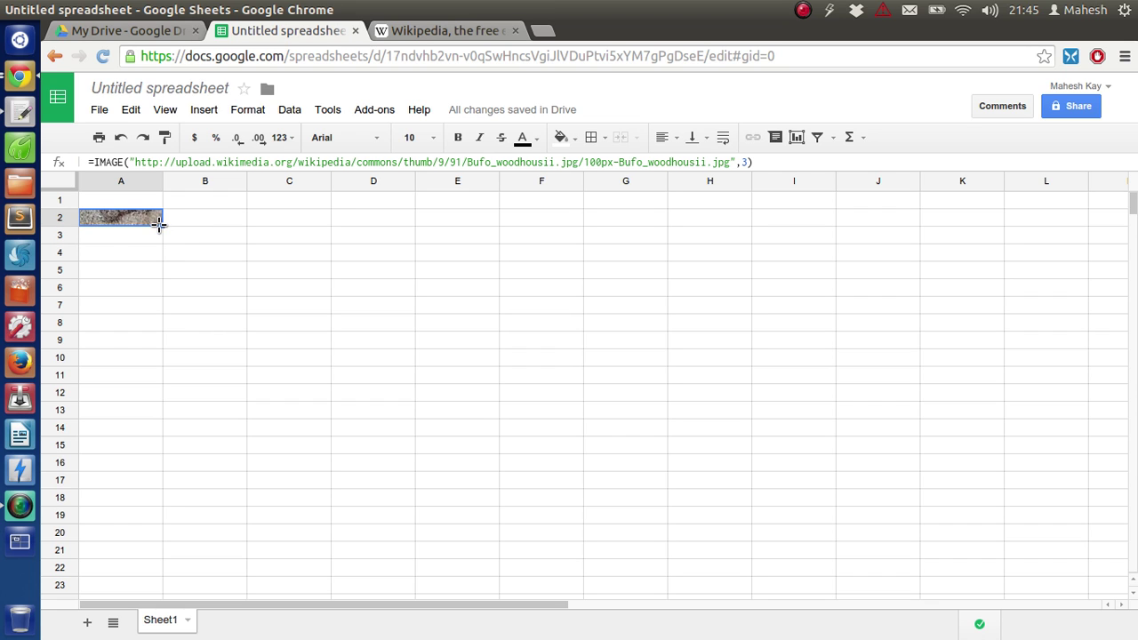
drag(161, 225, 168, 239)
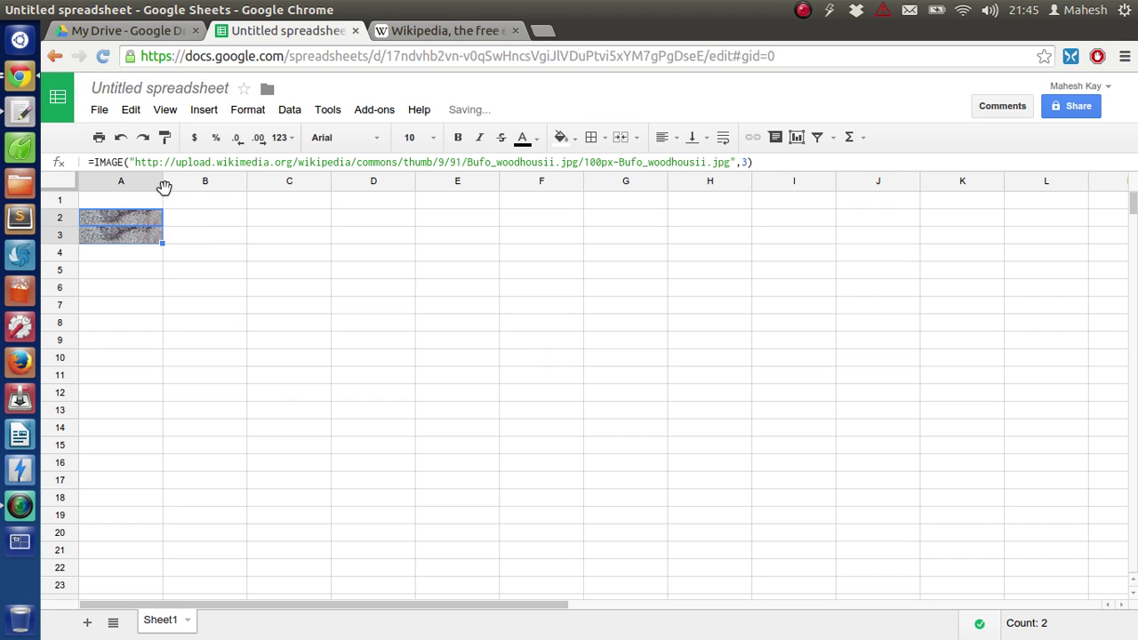
click(191, 233)
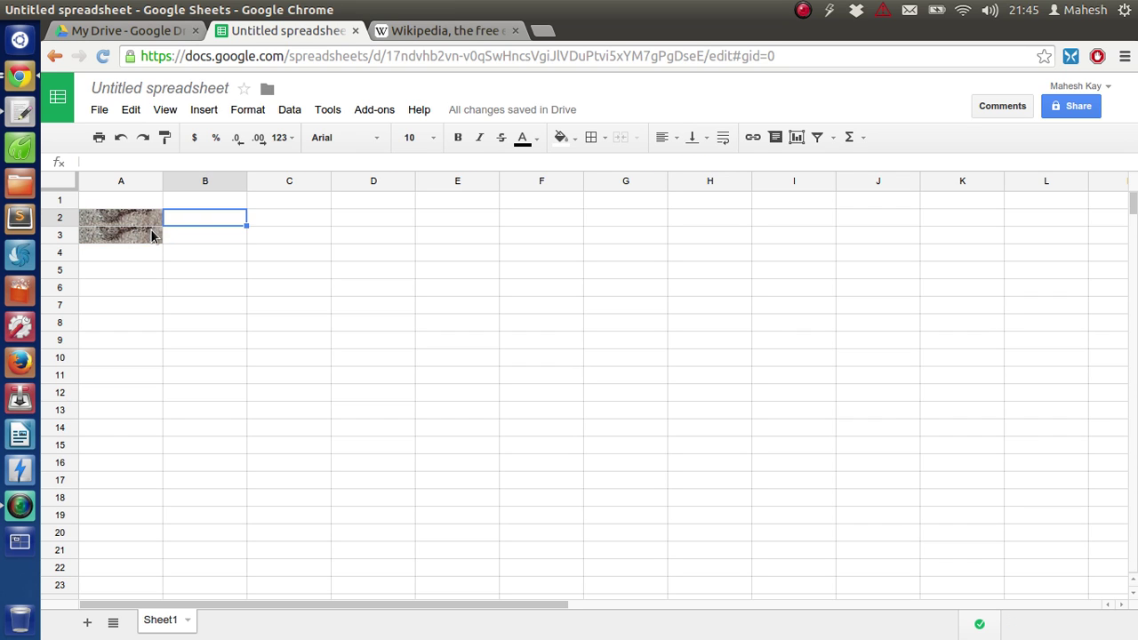
click(153, 234)
key(Delete)
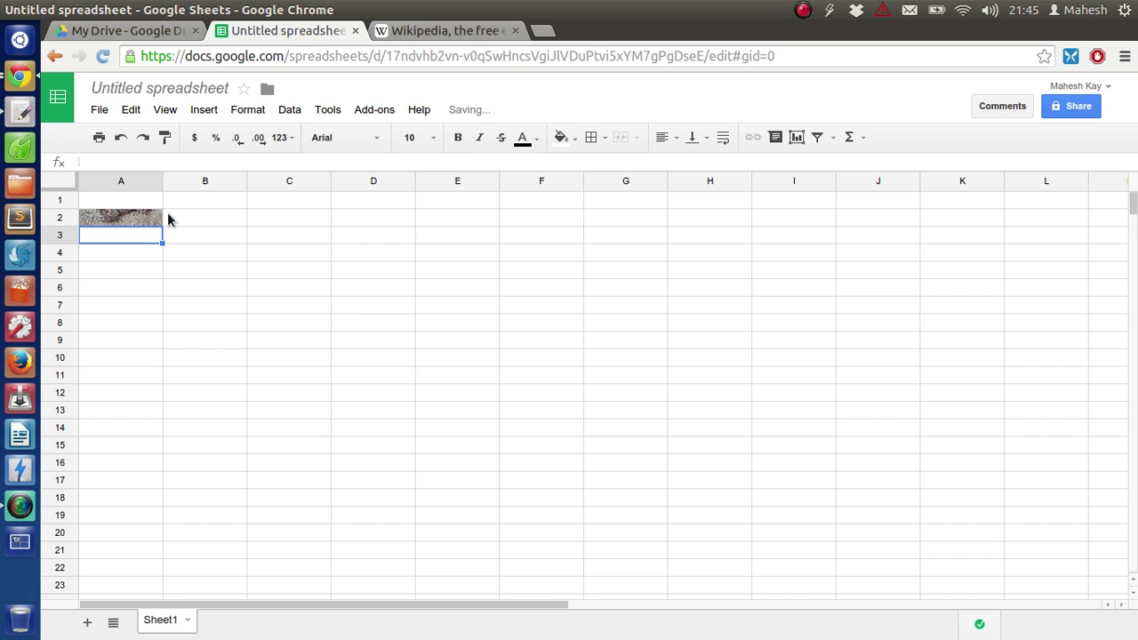
- Widen column A and drag row 2 taller to enlarge cell A2
drag(156, 175, 200, 180)
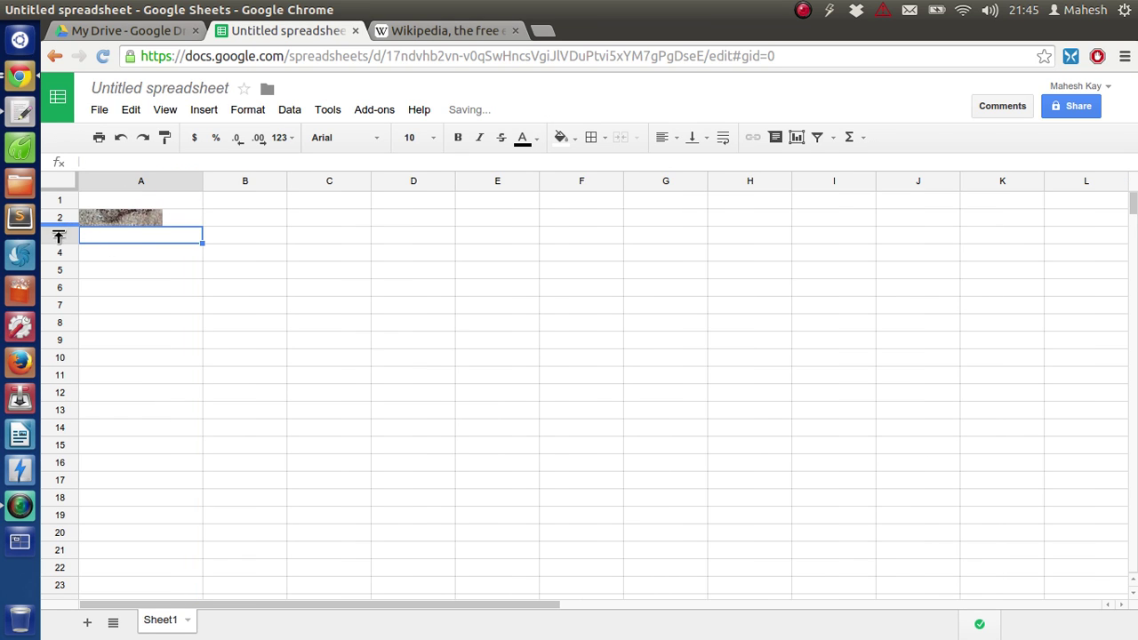
mouse_move(57, 225)
mouse_down()
mouse_move(59, 264)
mouse_move(309, 233)
mouse_up()
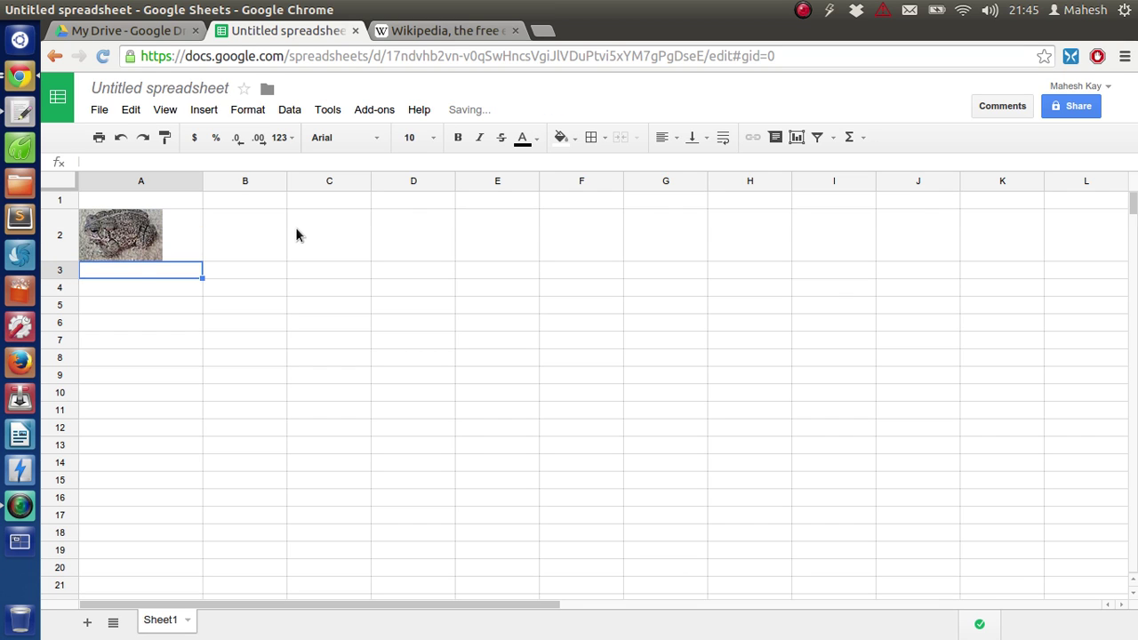
click(297, 234)
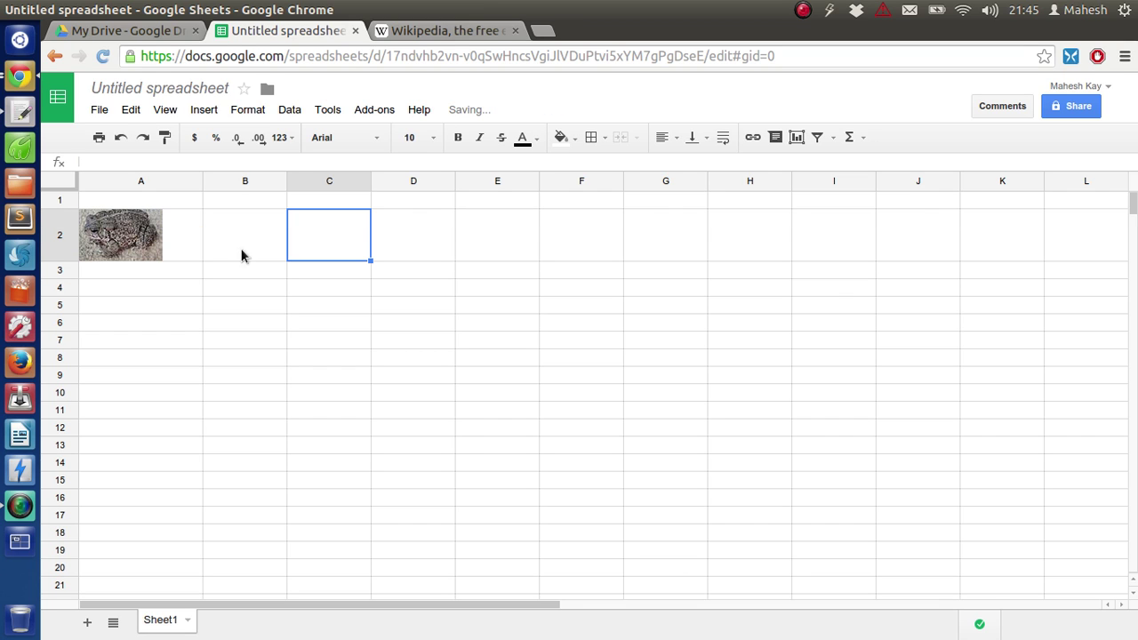
click(167, 233)
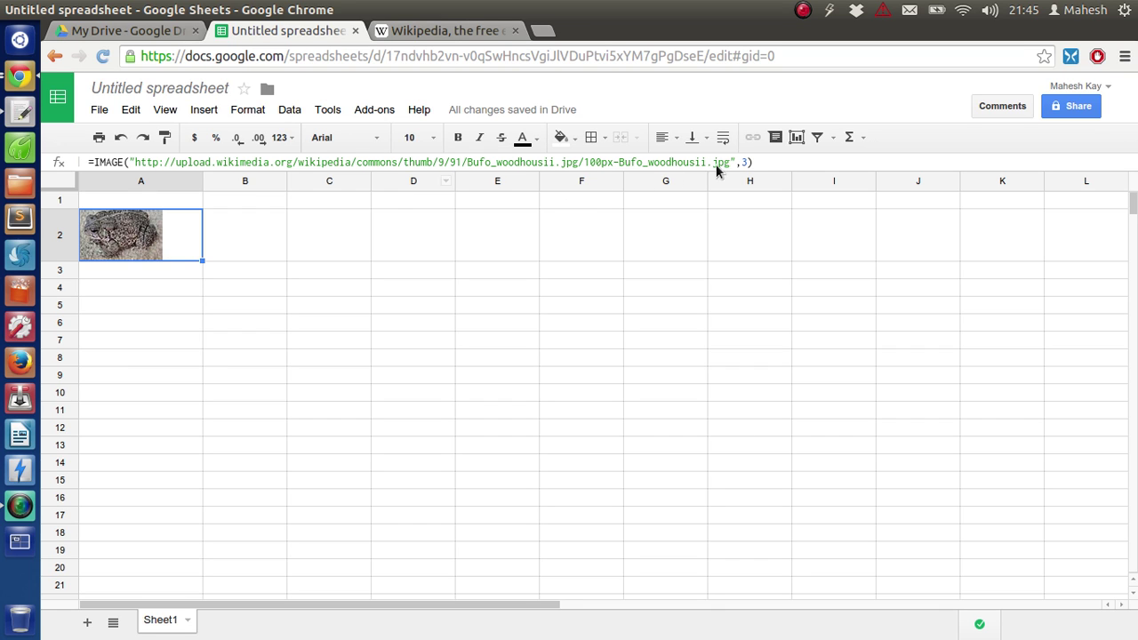
- Replace mode 3 in A2's formula with 4,150,150 and commit it
click(745, 161)
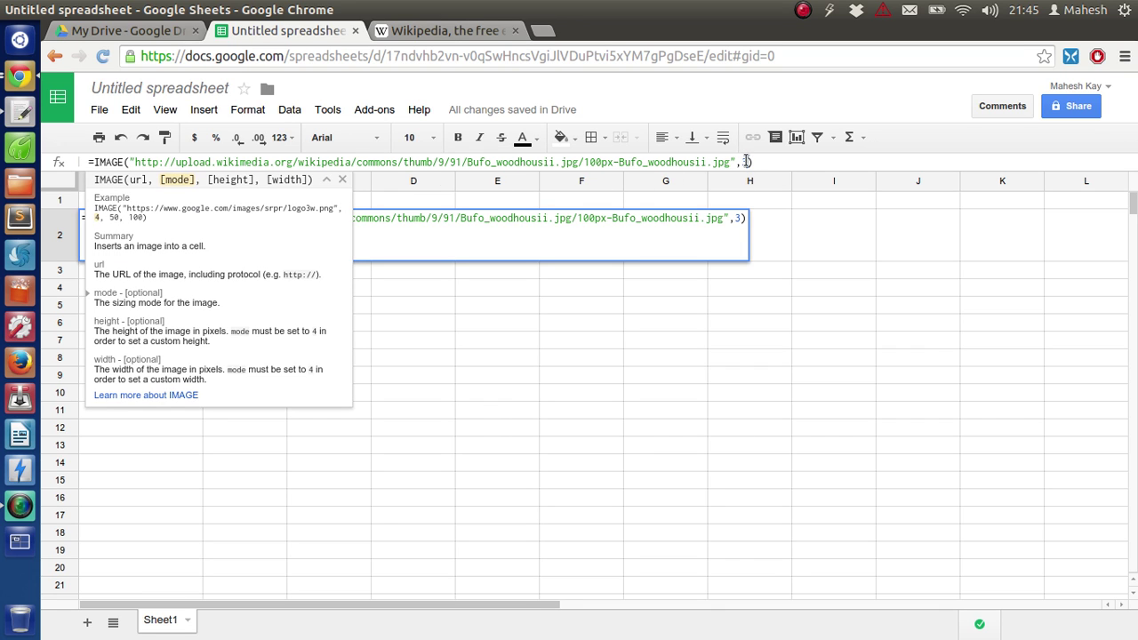
key(BackSpace)
text(4)
text(,)
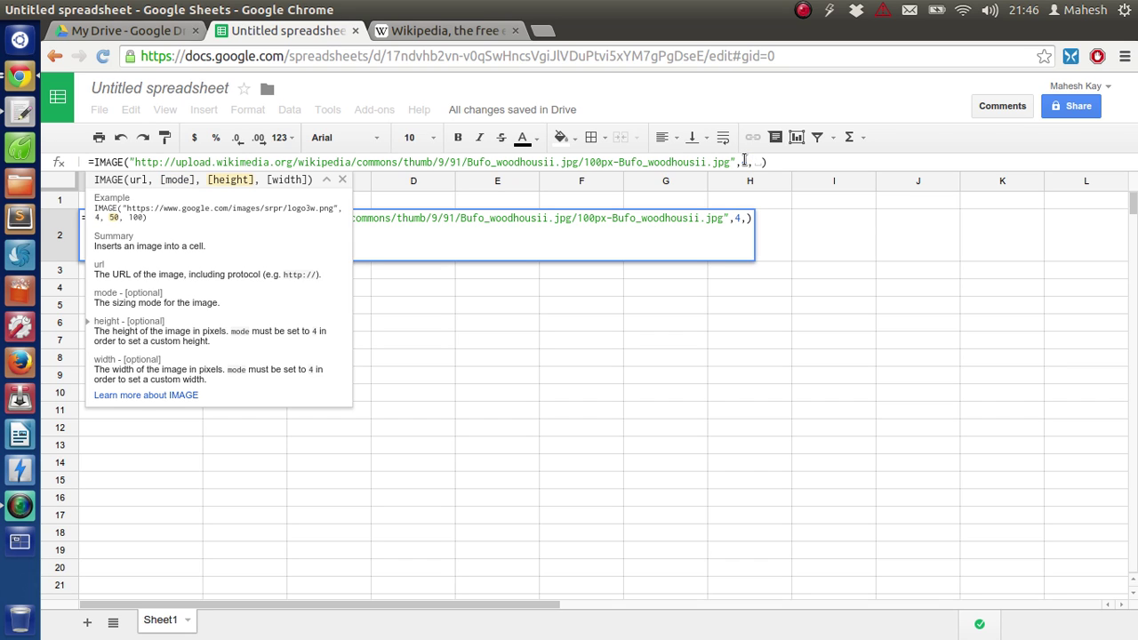
text(1)
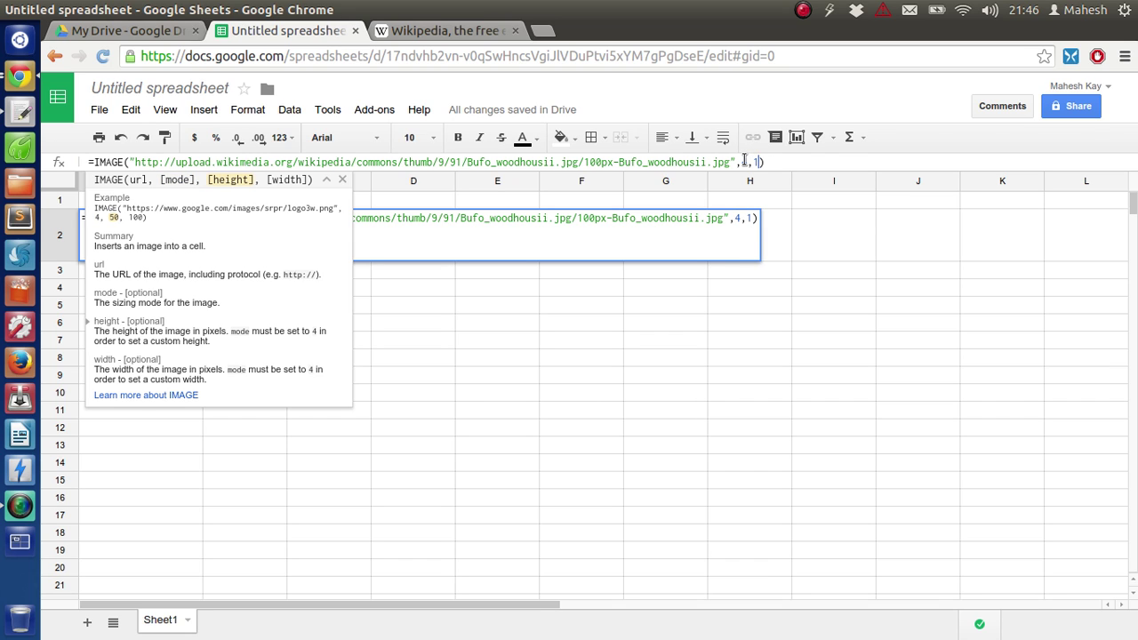
text(50,)
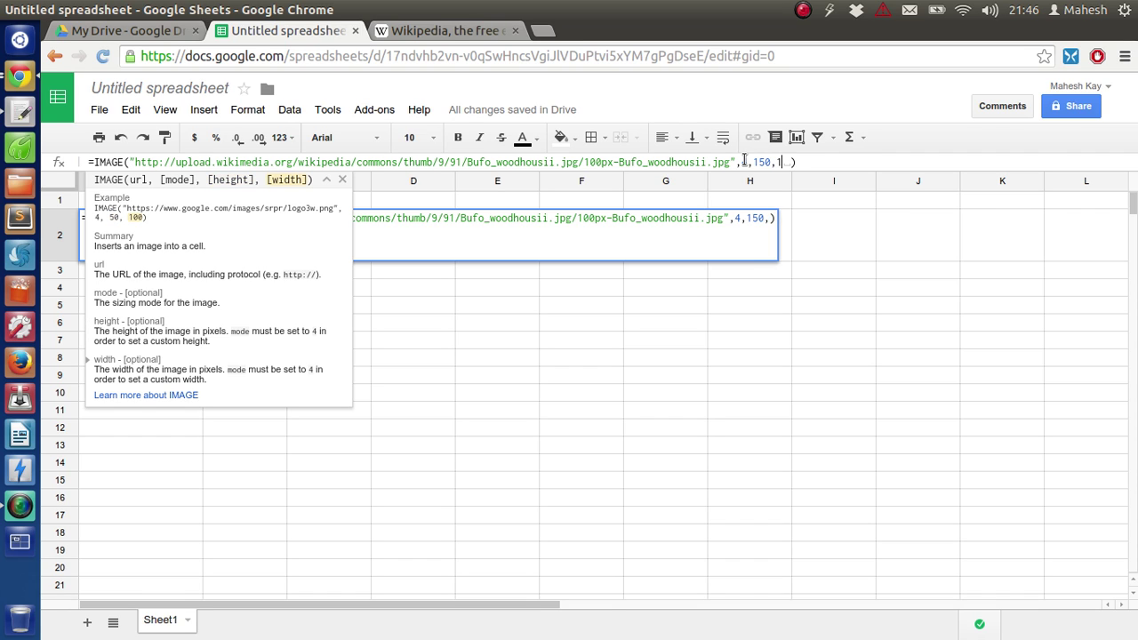
text(150)
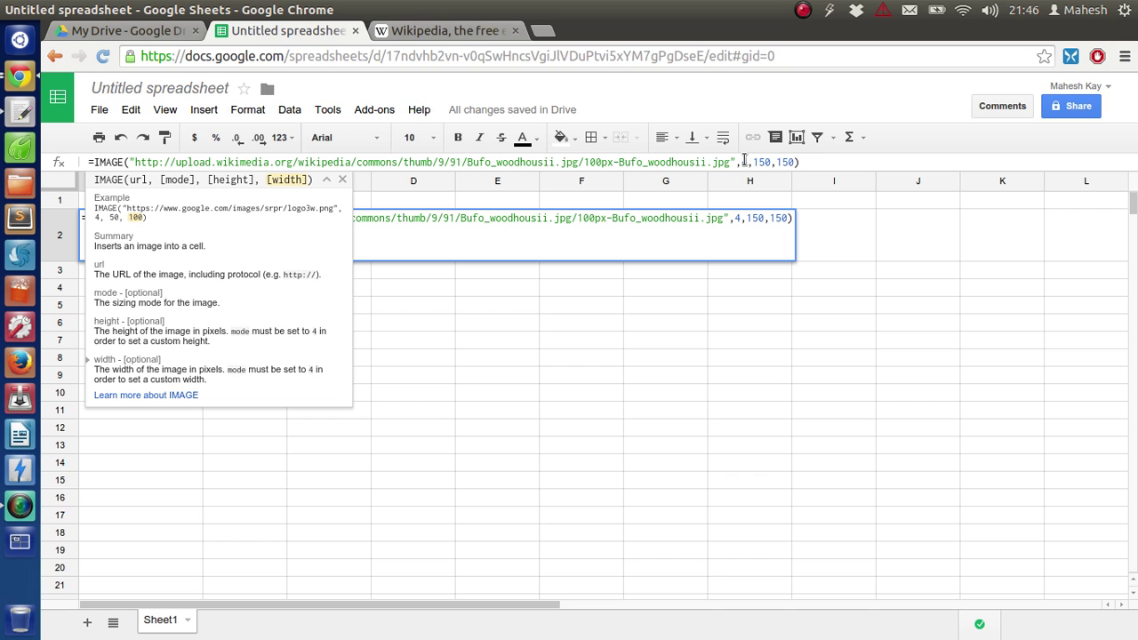
key(Return)
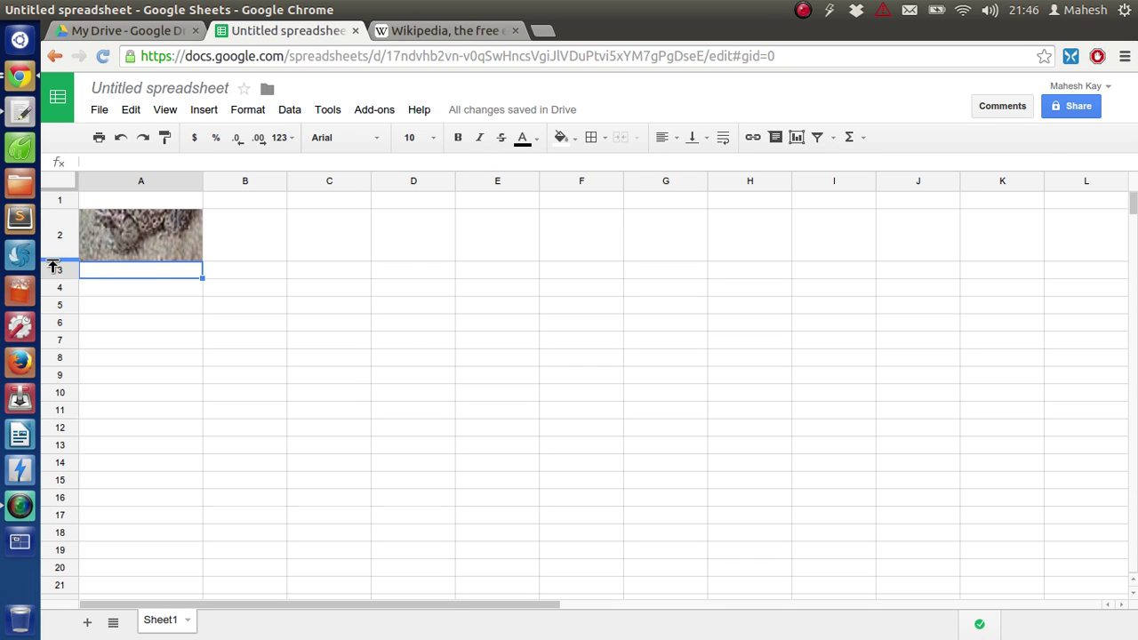
- Drag row 2's lower border further down to fit the 150×150 toad, then reselect A2
drag(56, 262, 55, 311)
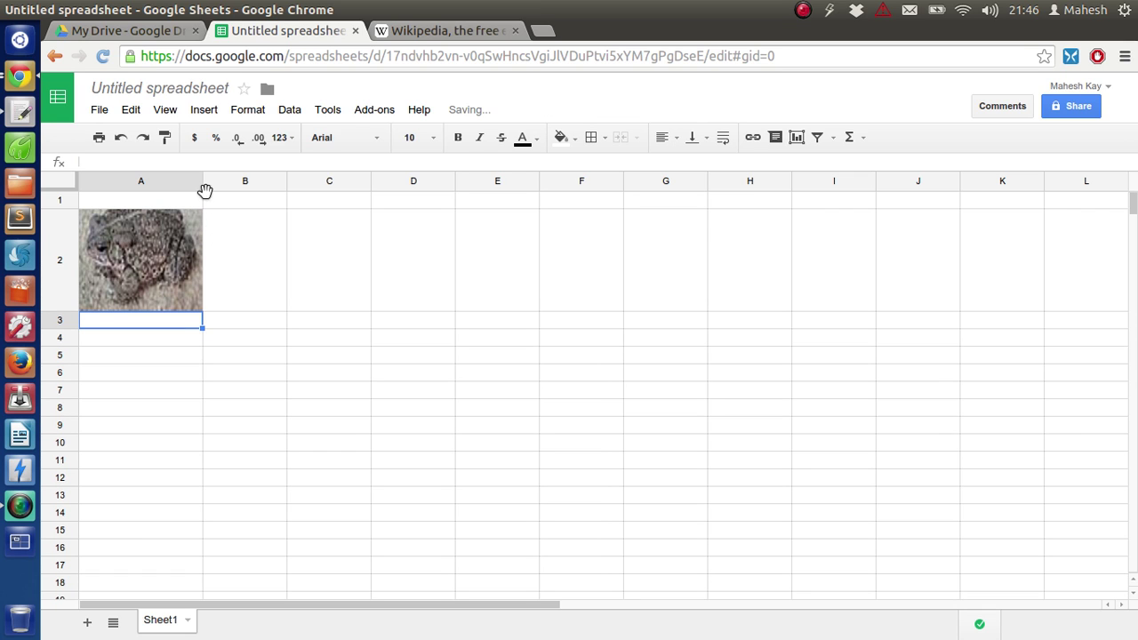
click(246, 185)
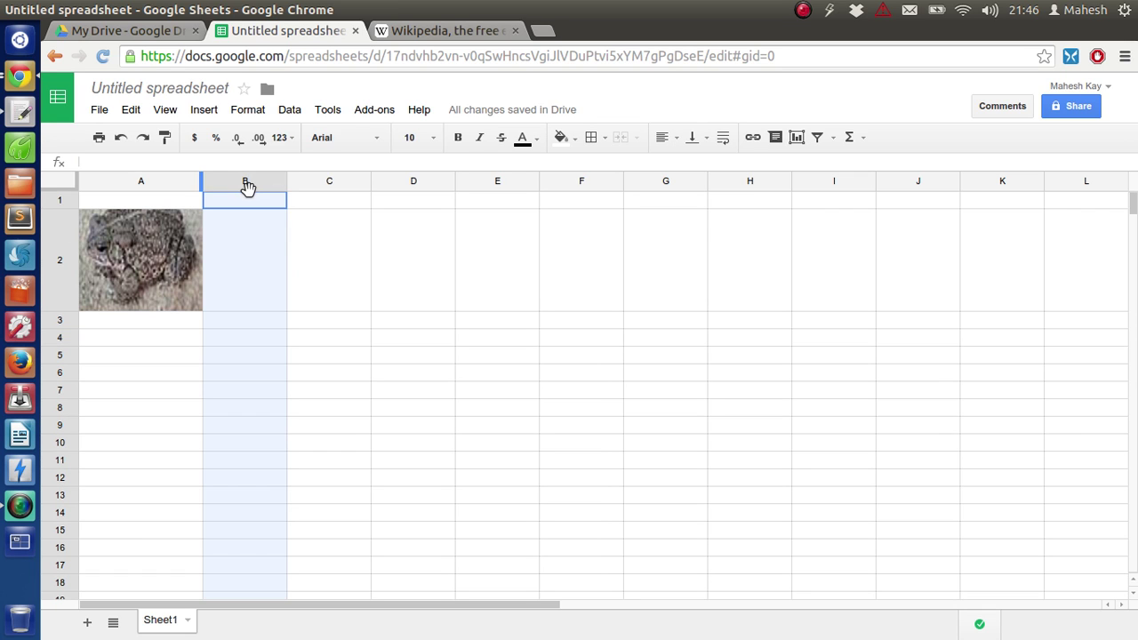
click(355, 248)
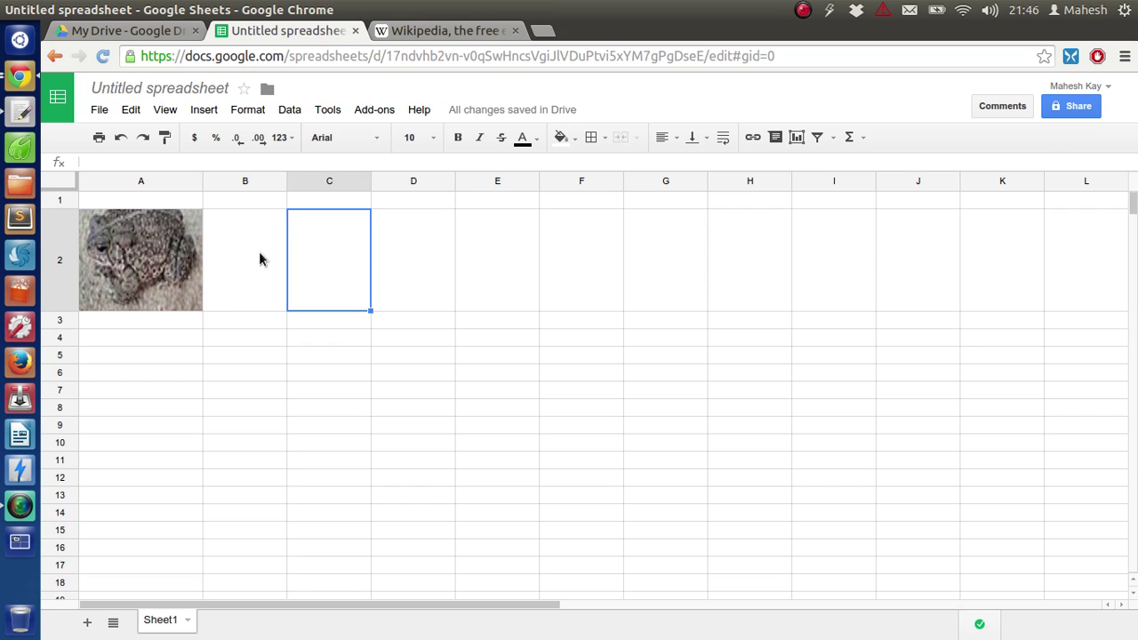
click(154, 209)
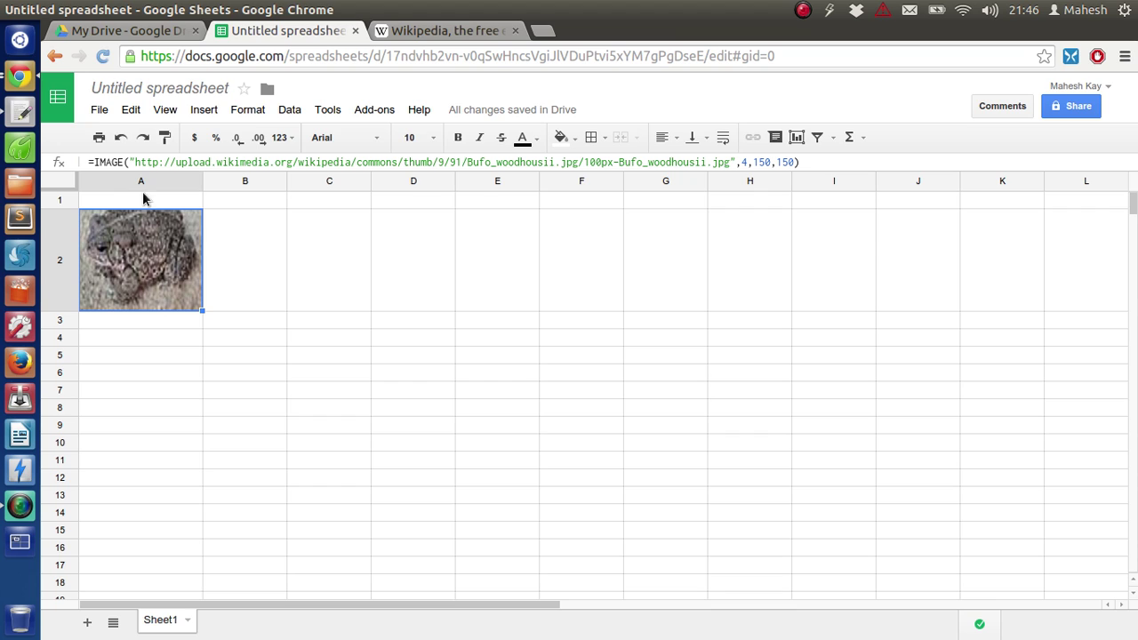